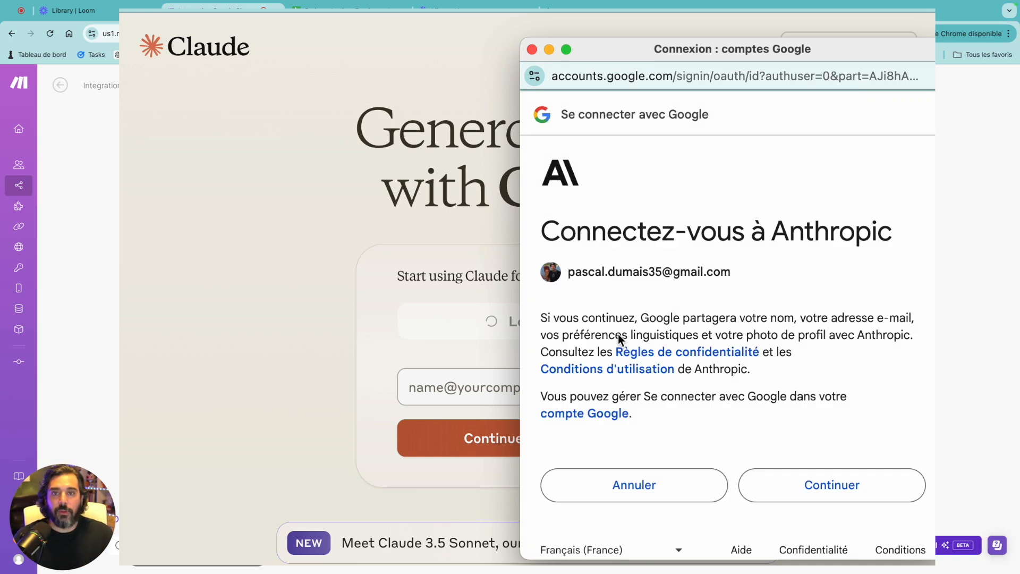
Sign in to Claude with the Google account and draft the prompt "Donne moi 5 idée"
click(789, 485)
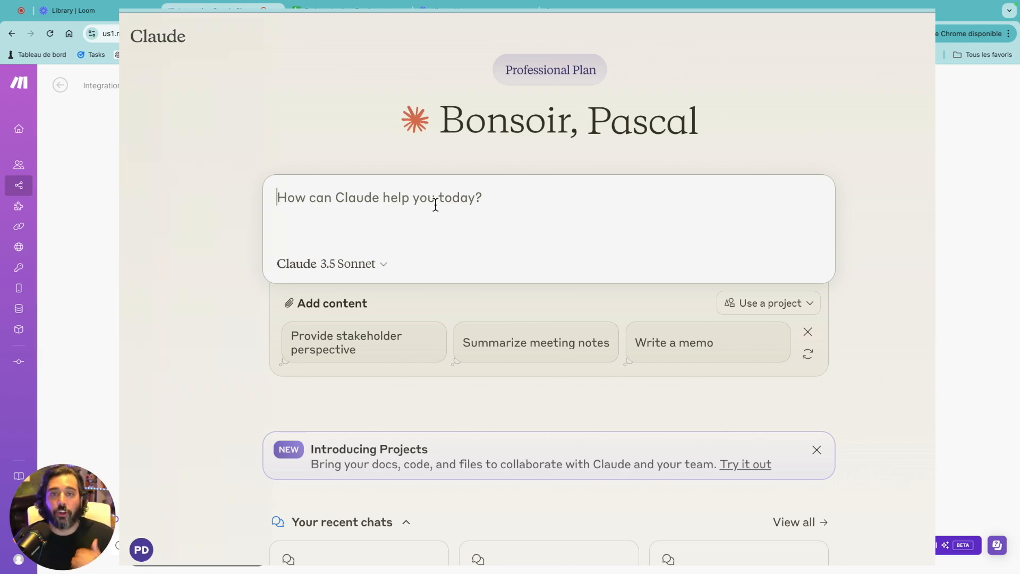
text(Donne moi )
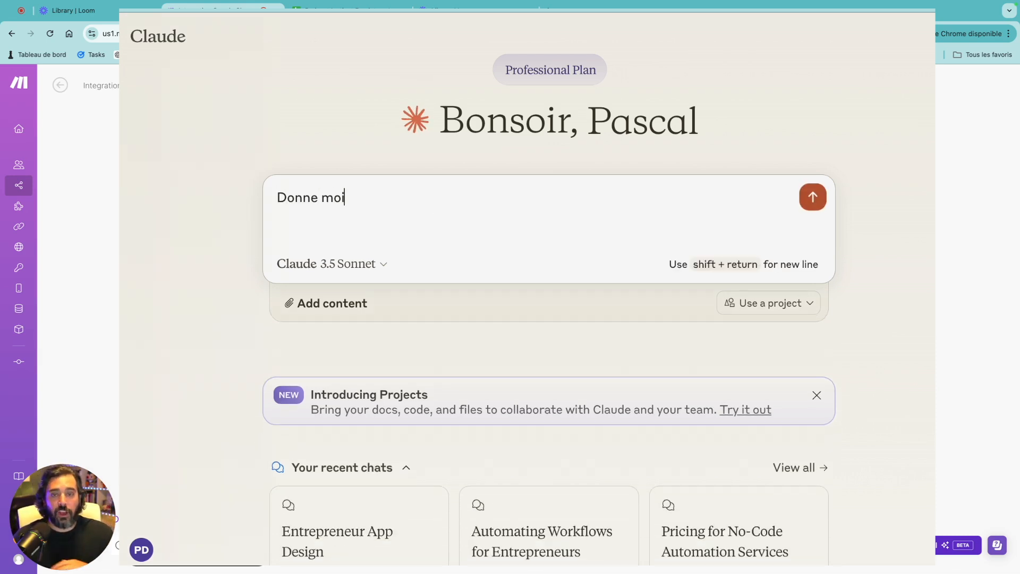
text(5 idée)
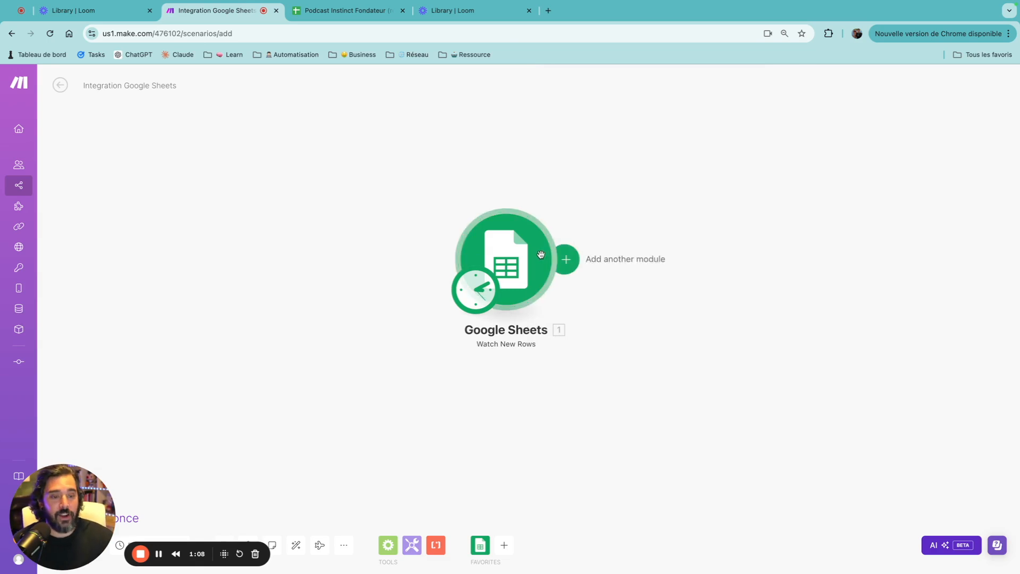
Review the Google Sheets Watch New Rows settings, the podcast guest questionnaire, the response spreadsheet and the Instinct Fondateur podcast page
click(526, 258)
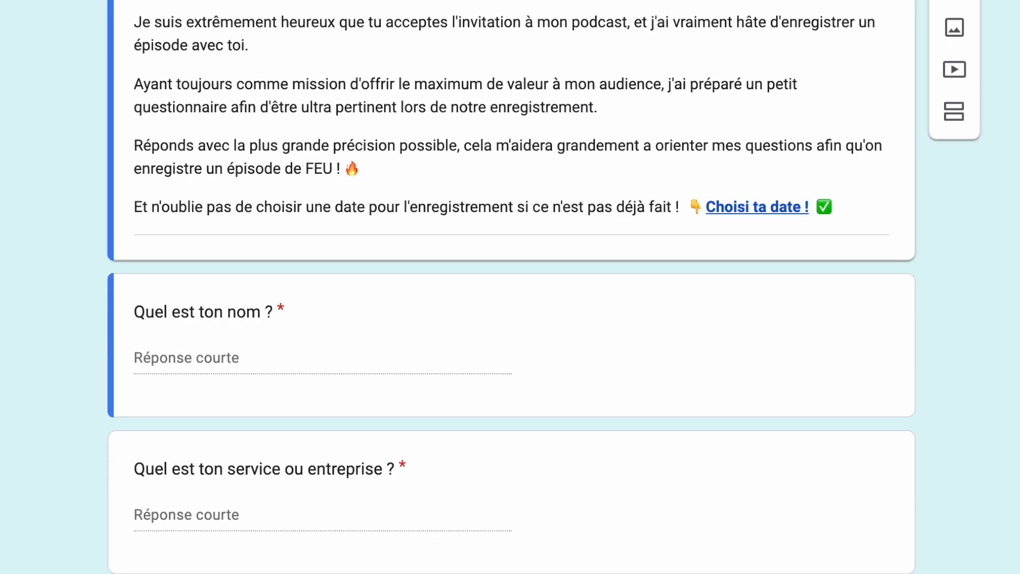
scroll(510, 287, down, 4)
scroll(510, 287, down, 15)
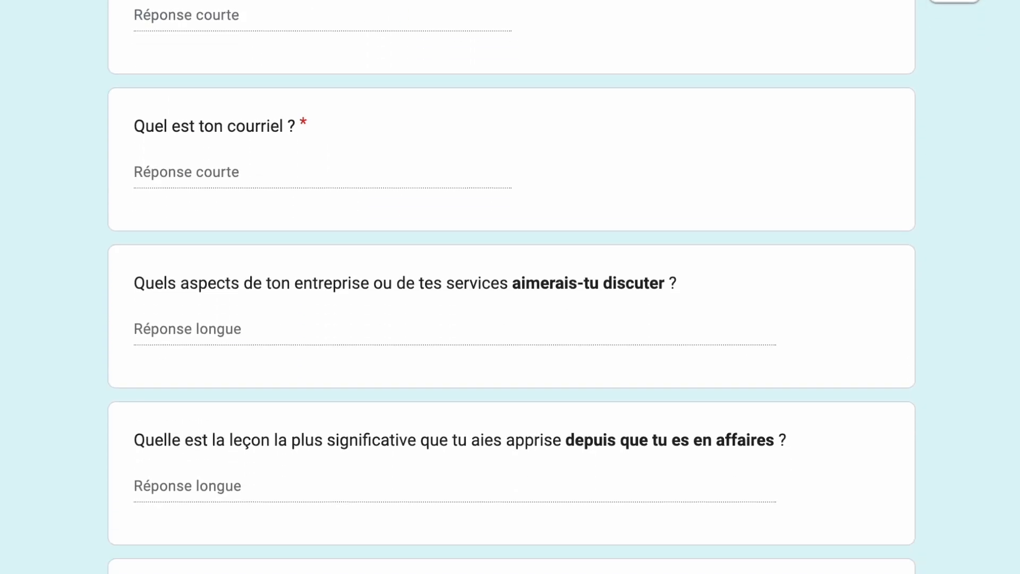
scroll(510, 287, down, 4)
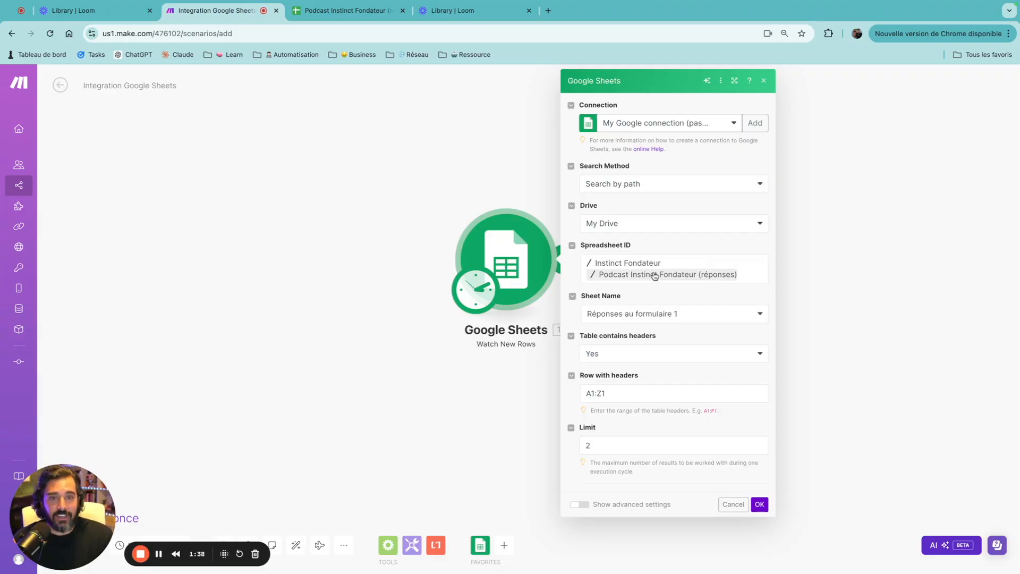
click(346, 10)
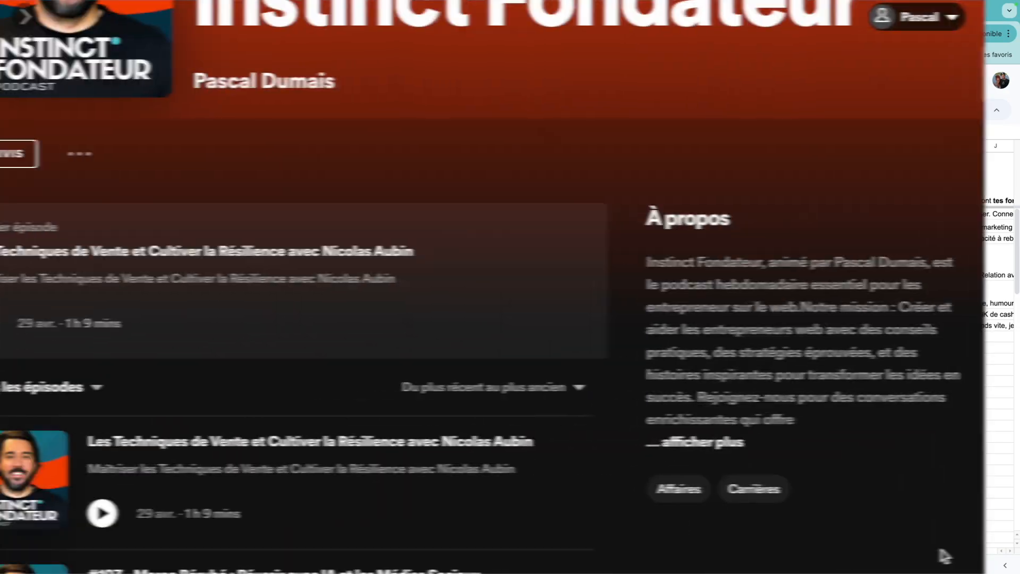
scroll(985, 550, down, 5)
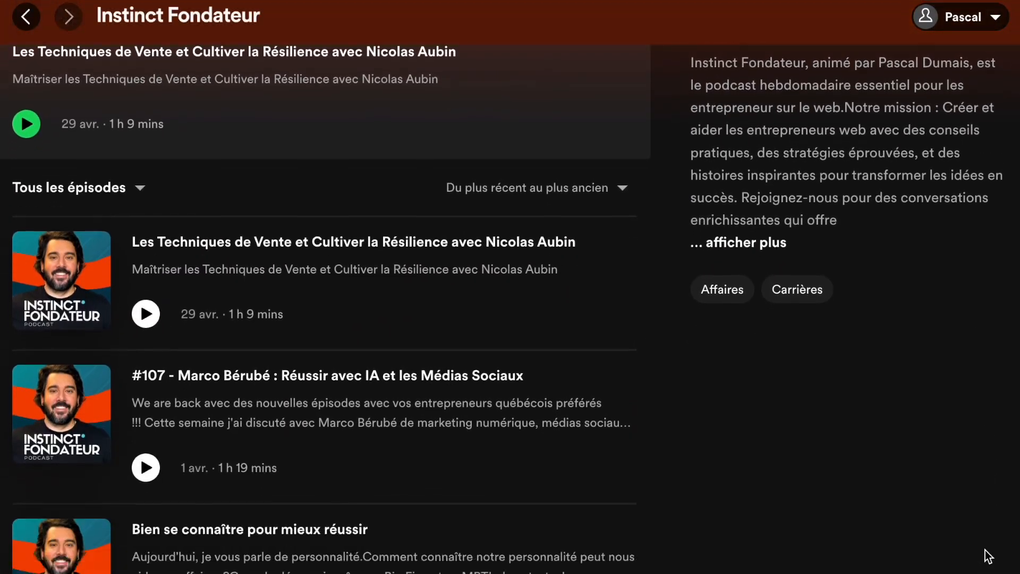
scroll(985, 550, down, 4)
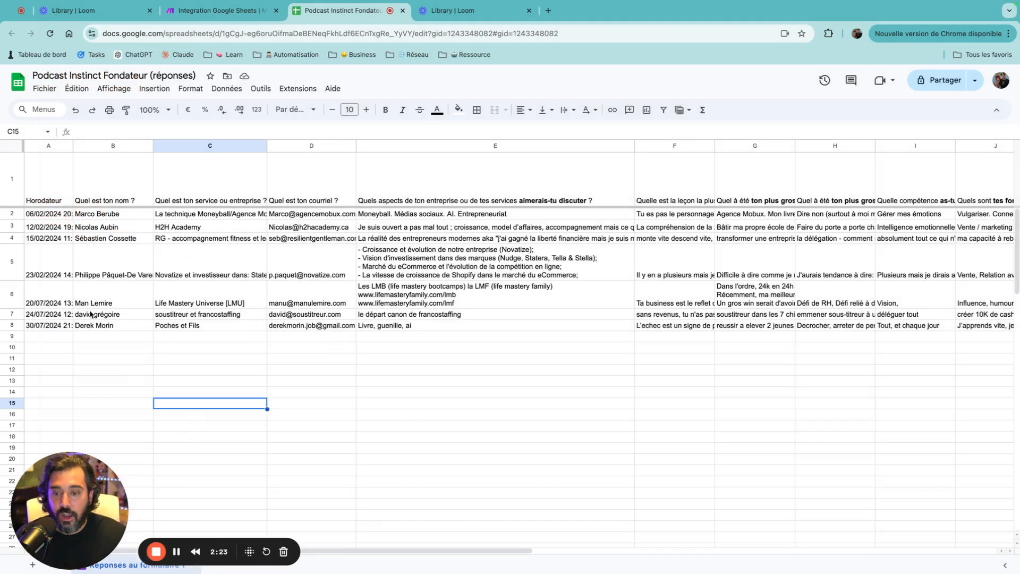
Return to the Make scenario and add an OpenAI Create a Completion (Prompt) module after the Google Sheets trigger
click(236, 15)
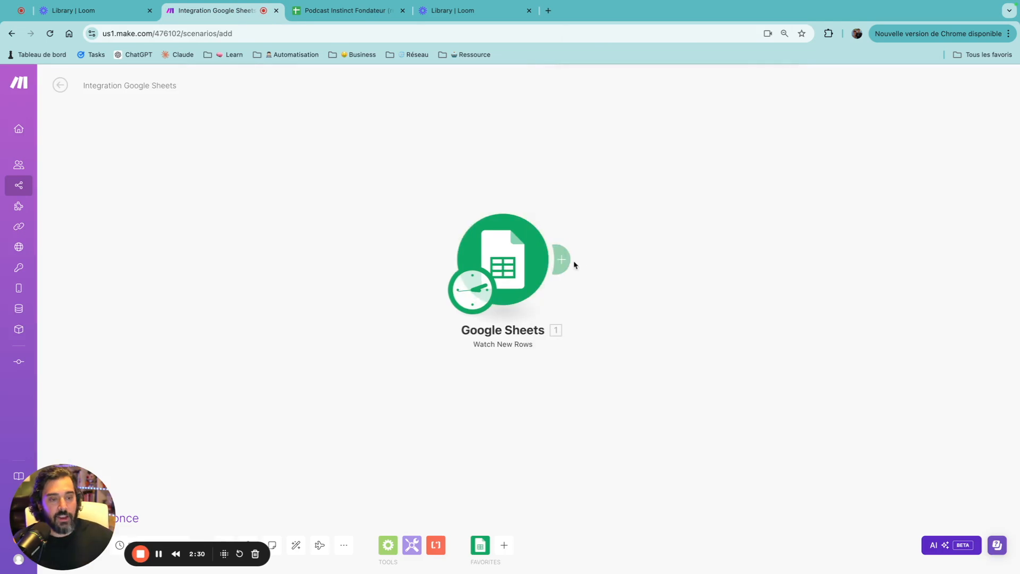
click(564, 261)
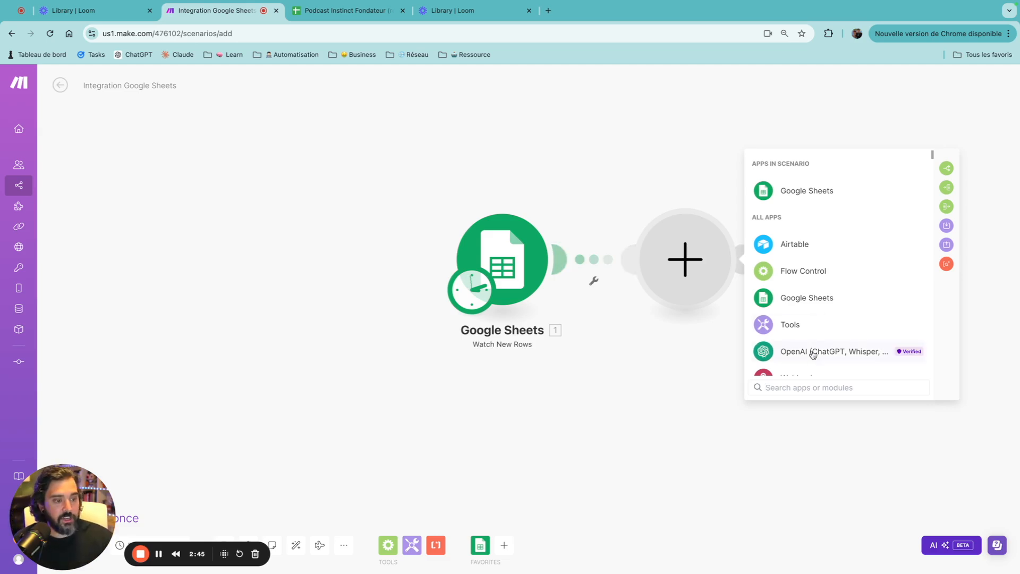
click(814, 354)
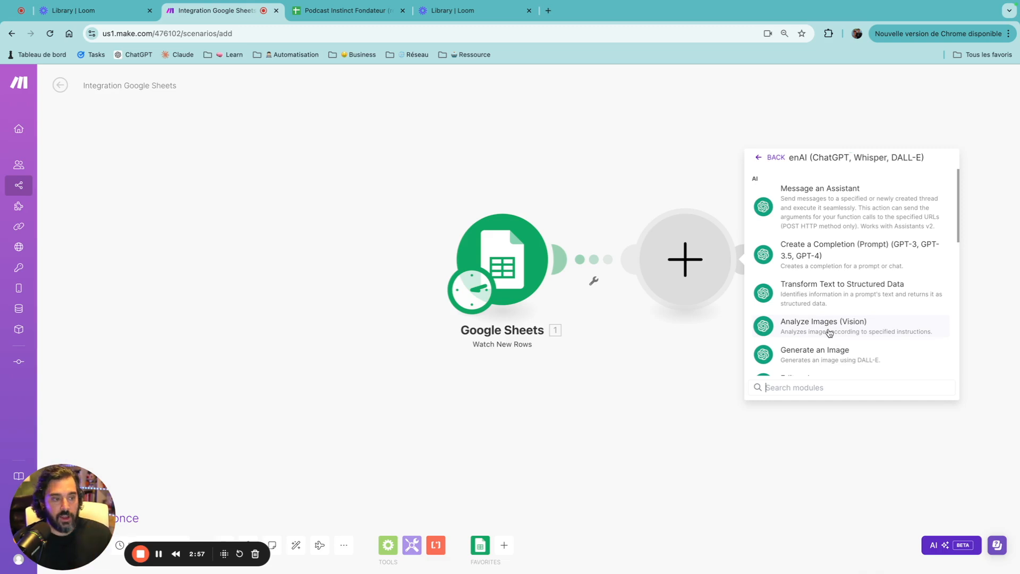
scroll(830, 330, down, 3)
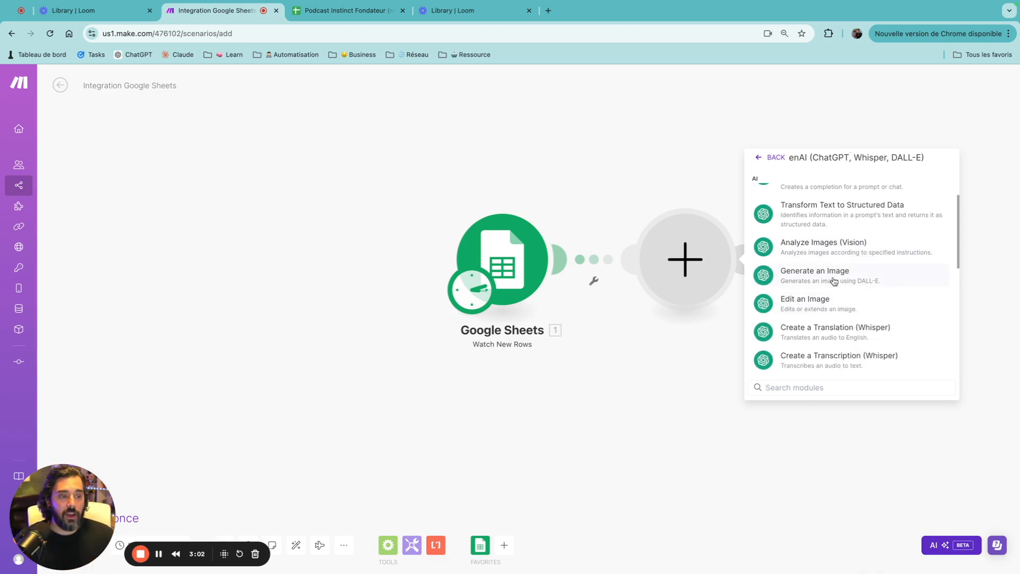
scroll(861, 309, down, 2)
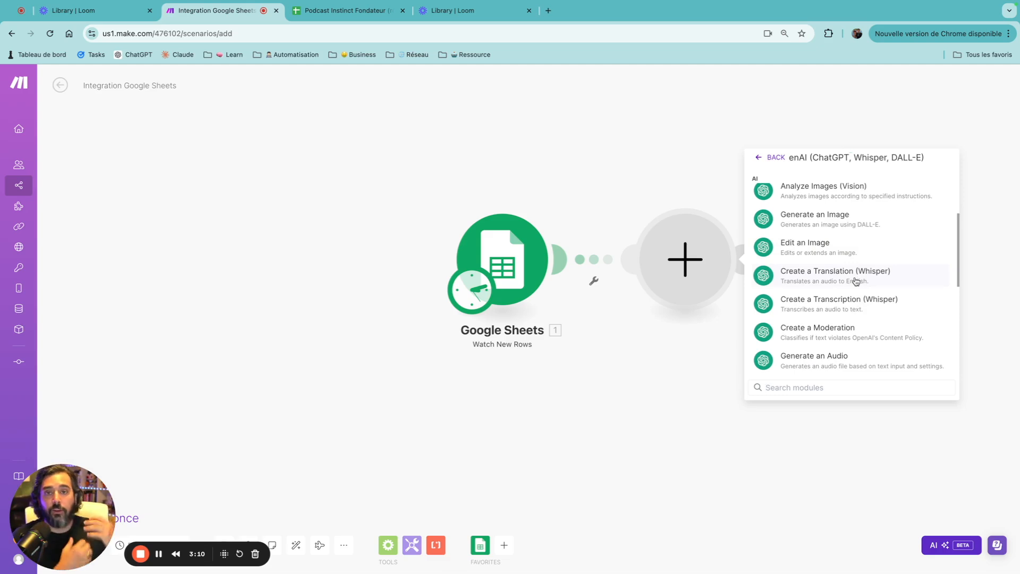
scroll(855, 281, down, 6)
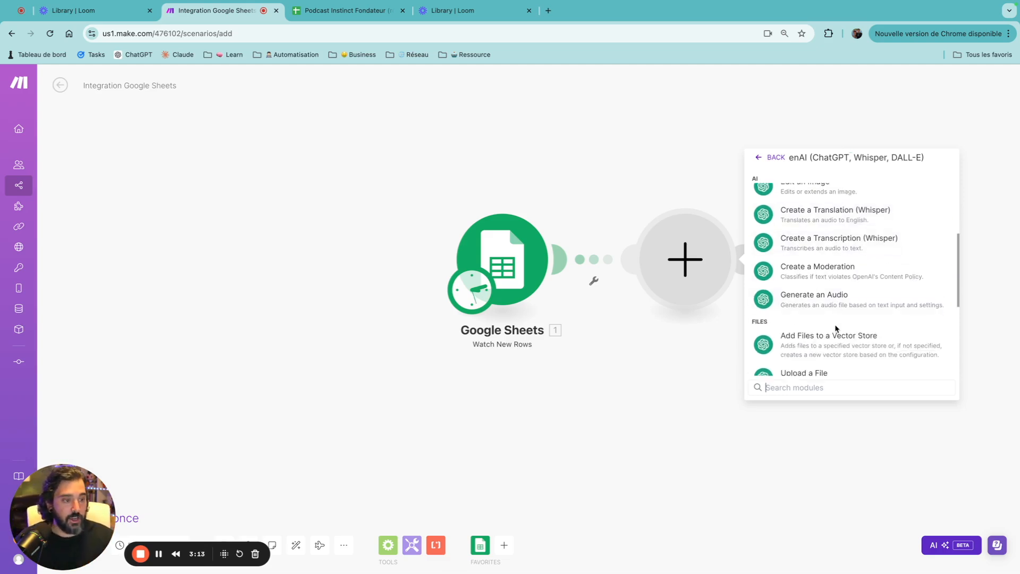
scroll(821, 289, up, 3)
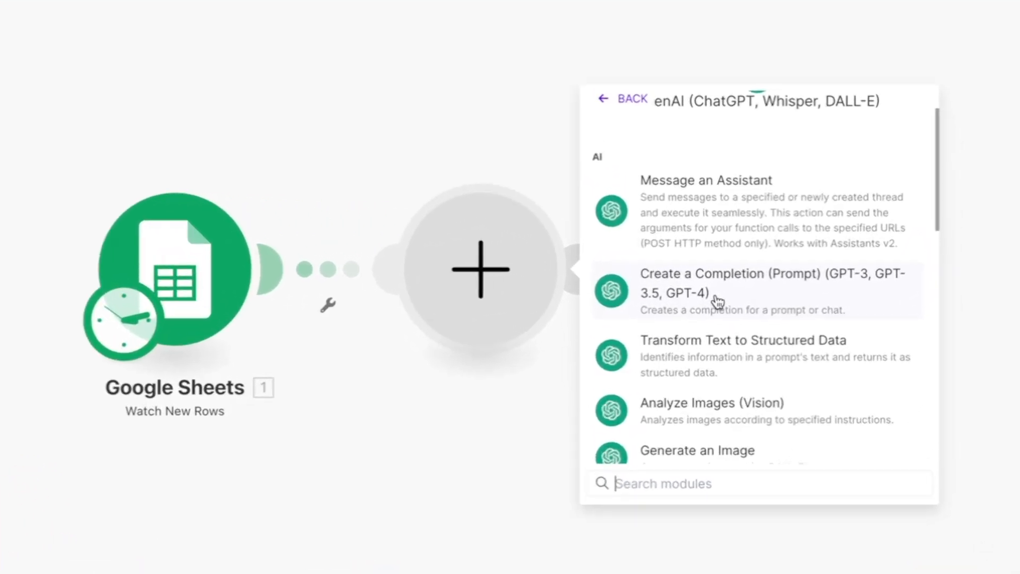
scroll(665, 314, down, 1)
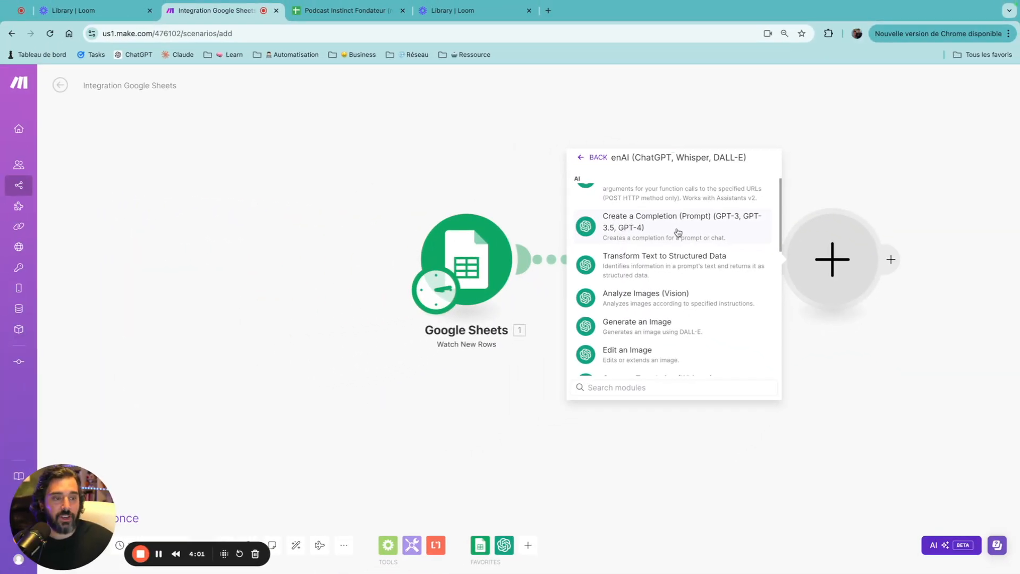
click(678, 232)
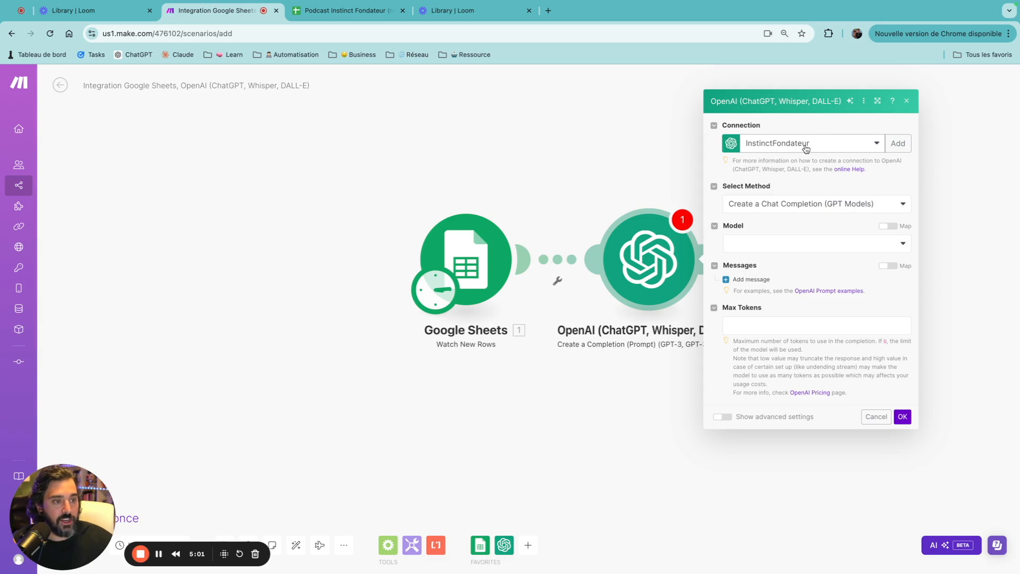
Start a new connection for the OpenAI module and sign in to the OpenAI API keys page with a Google account
click(904, 144)
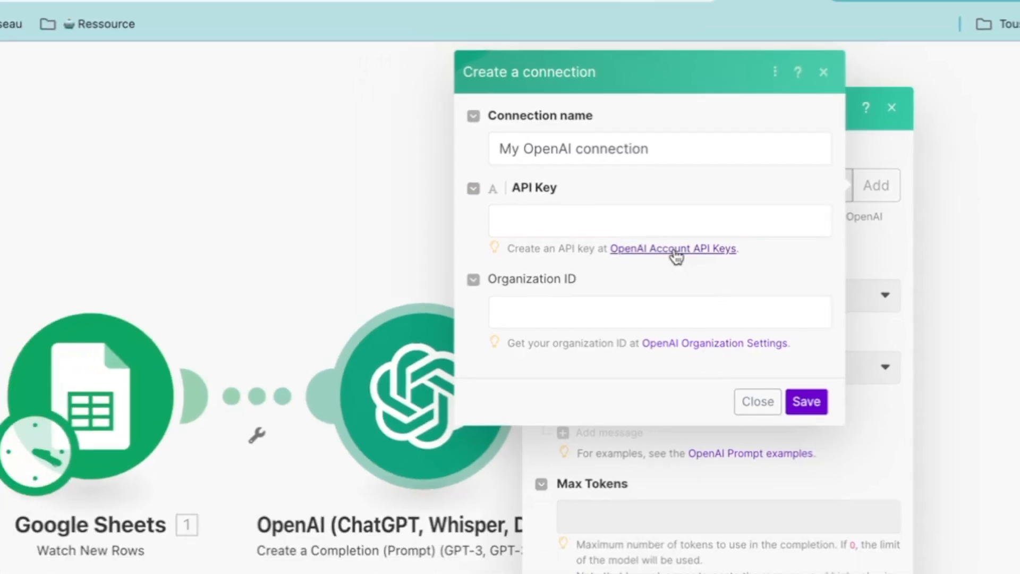
click(650, 266)
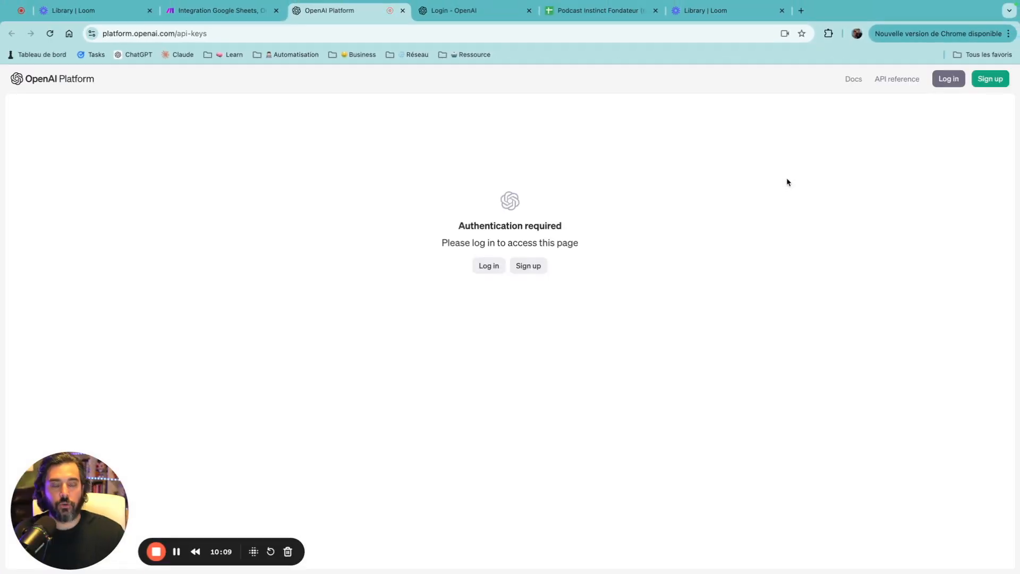
click(489, 265)
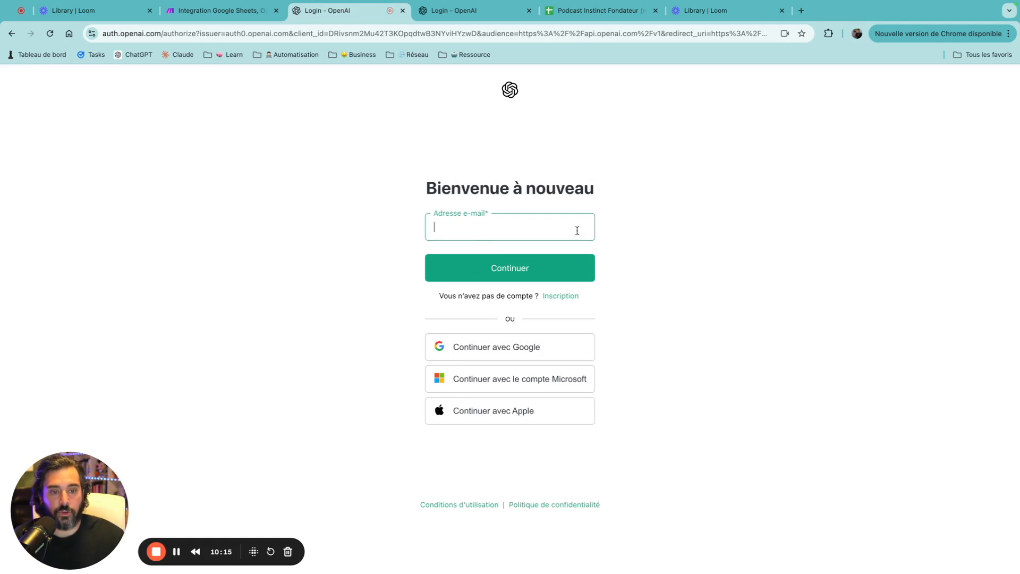
click(503, 351)
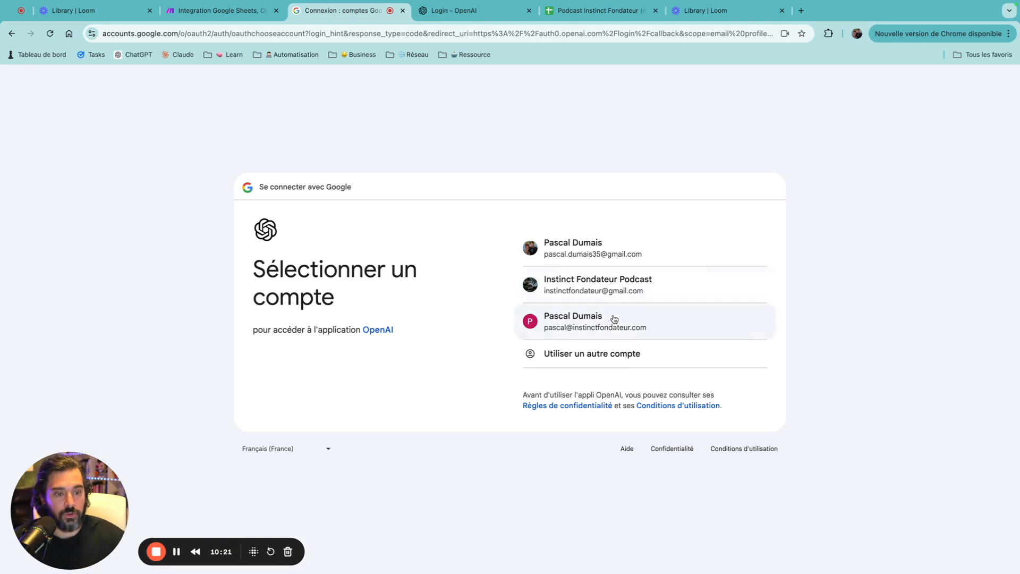
click(600, 326)
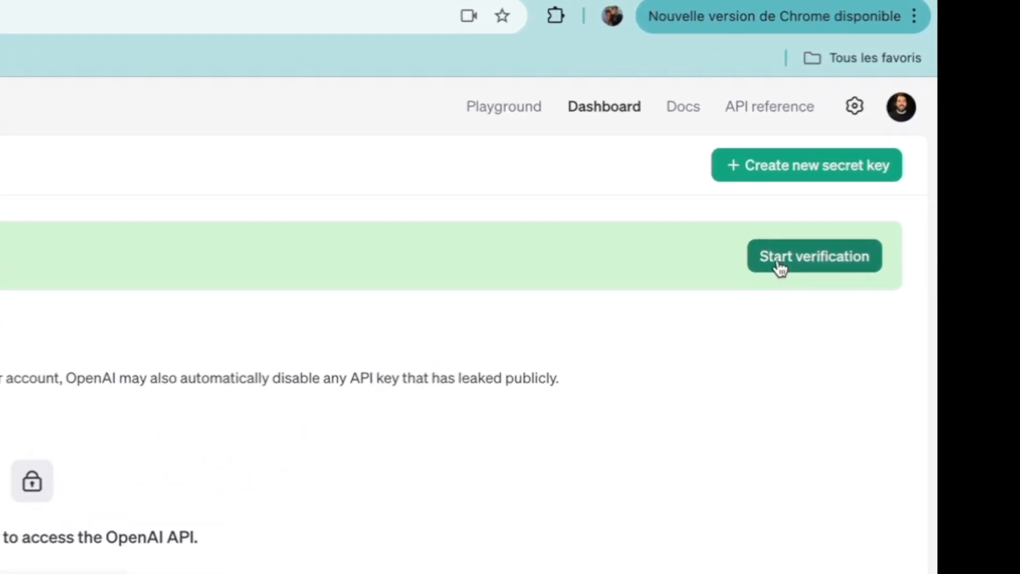
Start the account verification, create a secret key named Test with all permissions in the default project, and copy it
click(780, 257)
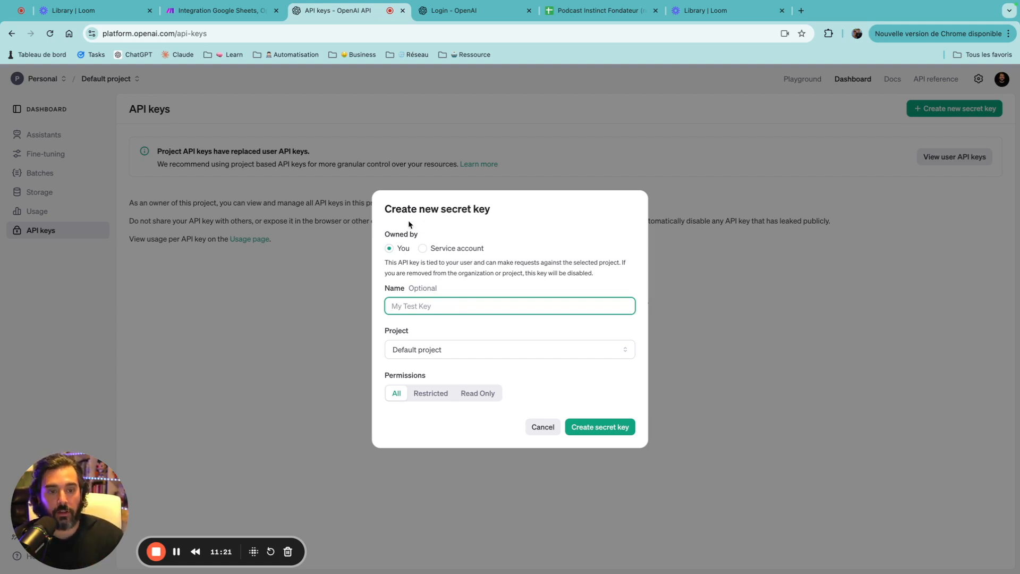
text(Tes)
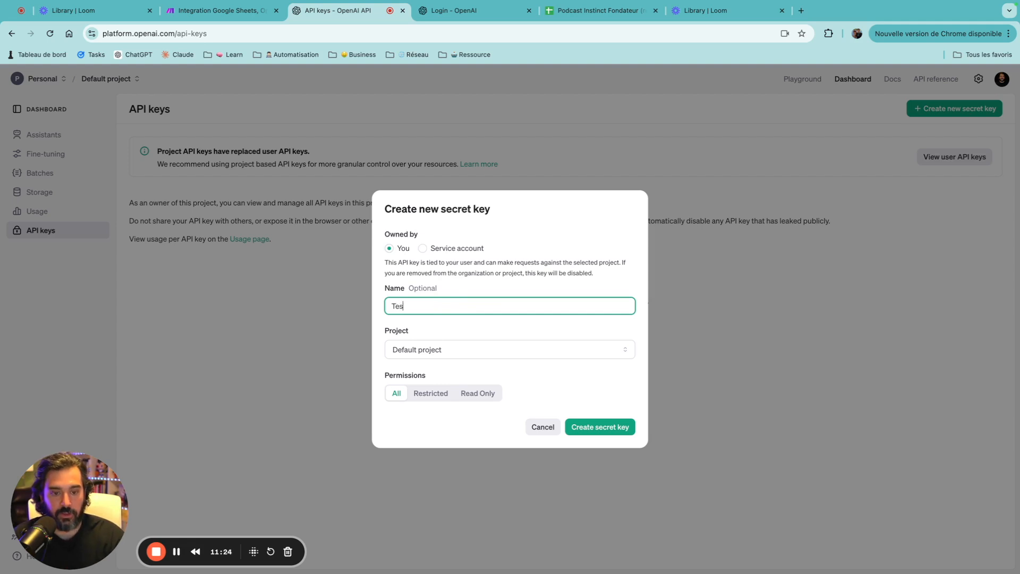
click(600, 427)
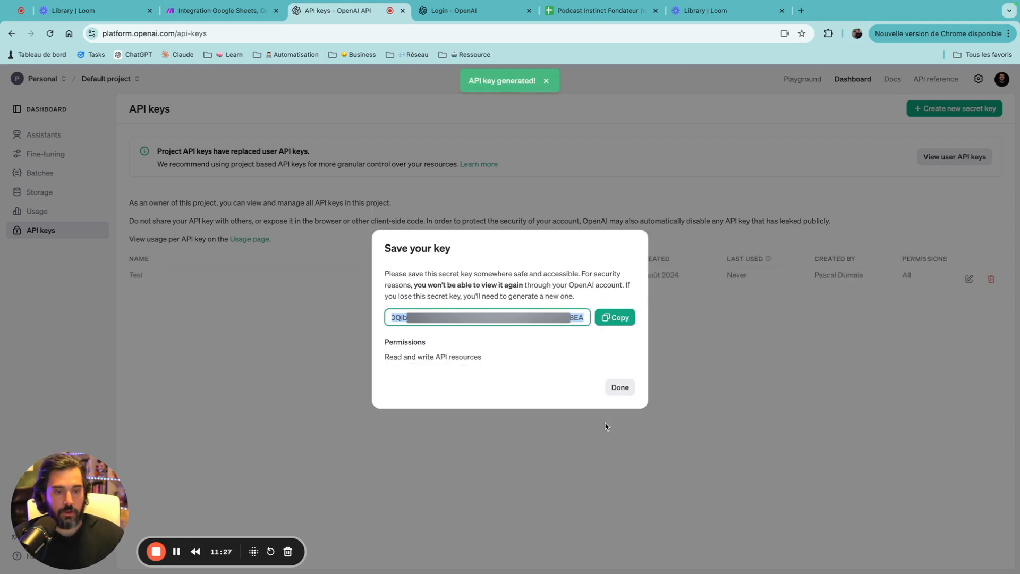
click(612, 321)
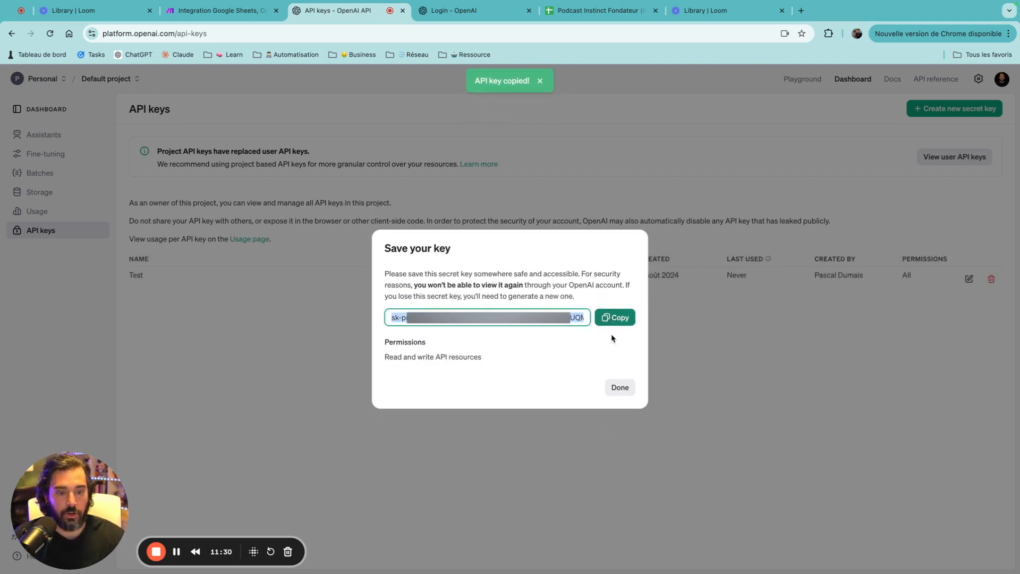
click(628, 389)
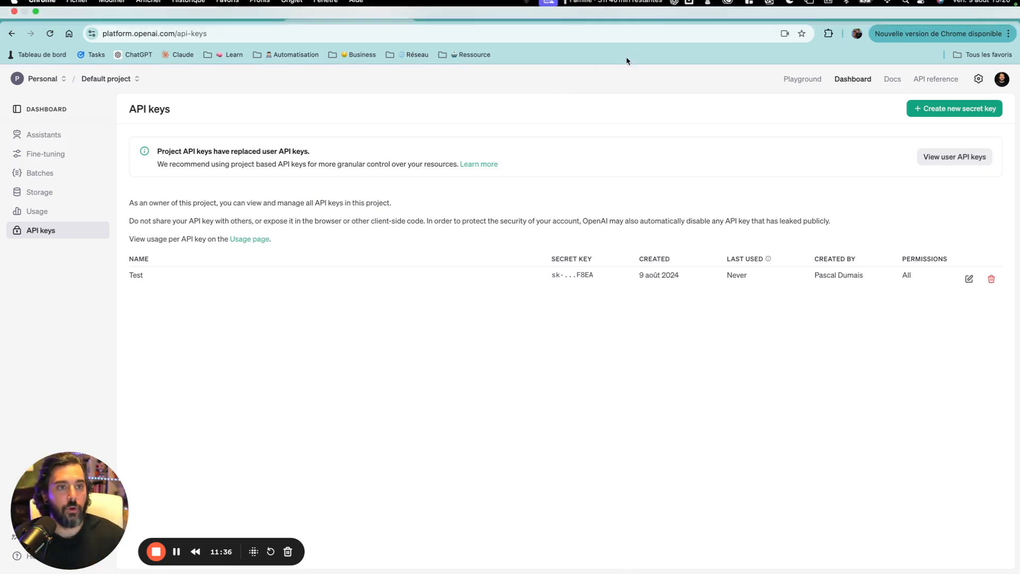
Back in Make, paste the API key into the My OpenAI connection form and save the connection
click(212, 11)
click(737, 164)
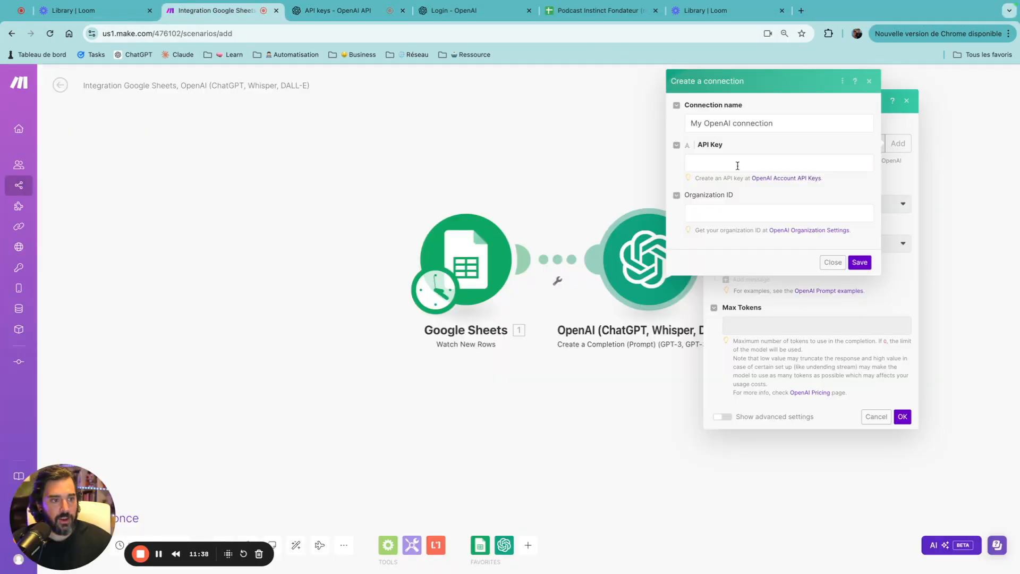
key(ctrl+v)
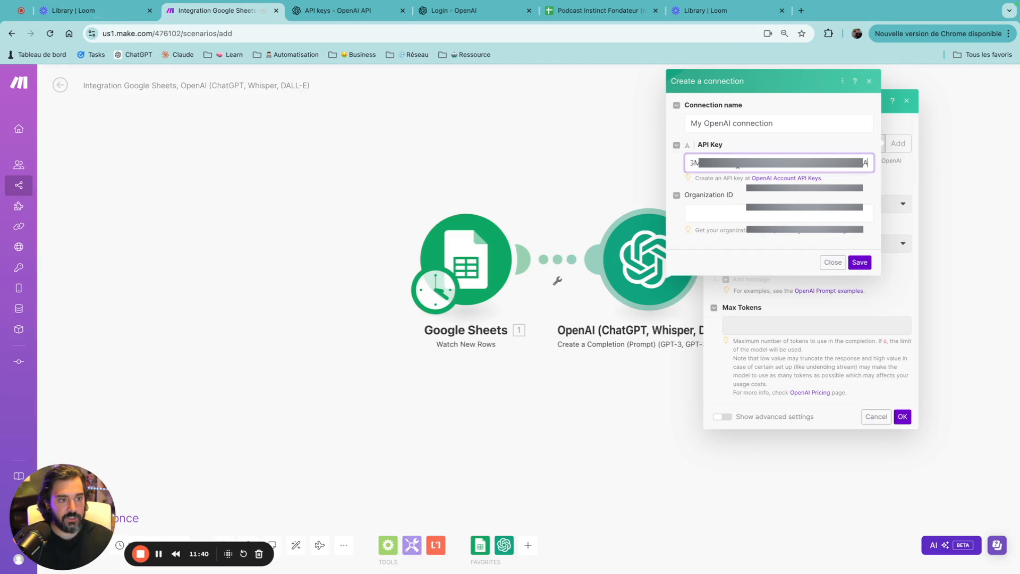
click(860, 262)
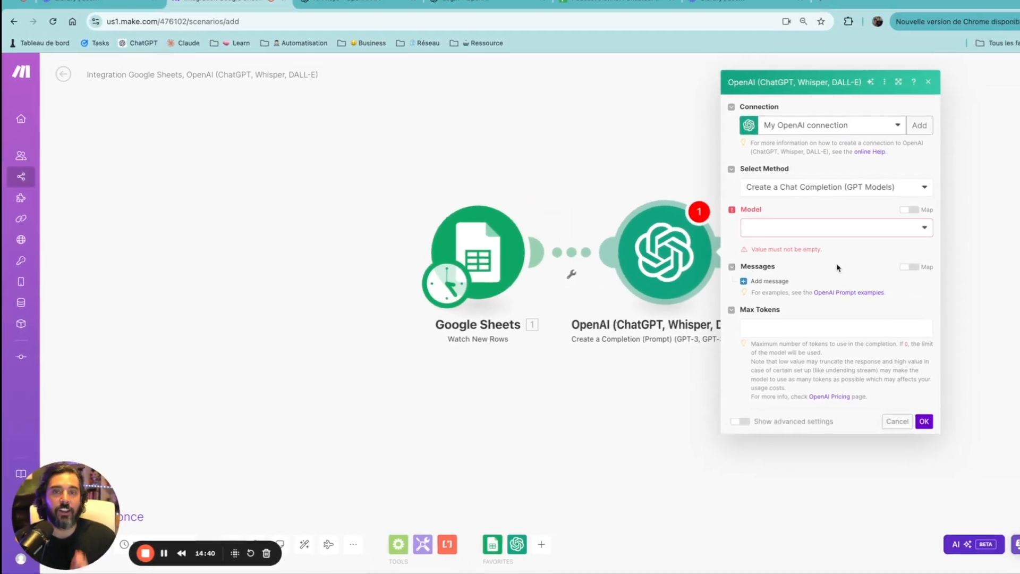
Set the model to gpt-4o-mini (system), with the System role for Message 1 and the User role for Message 2
click(816, 244)
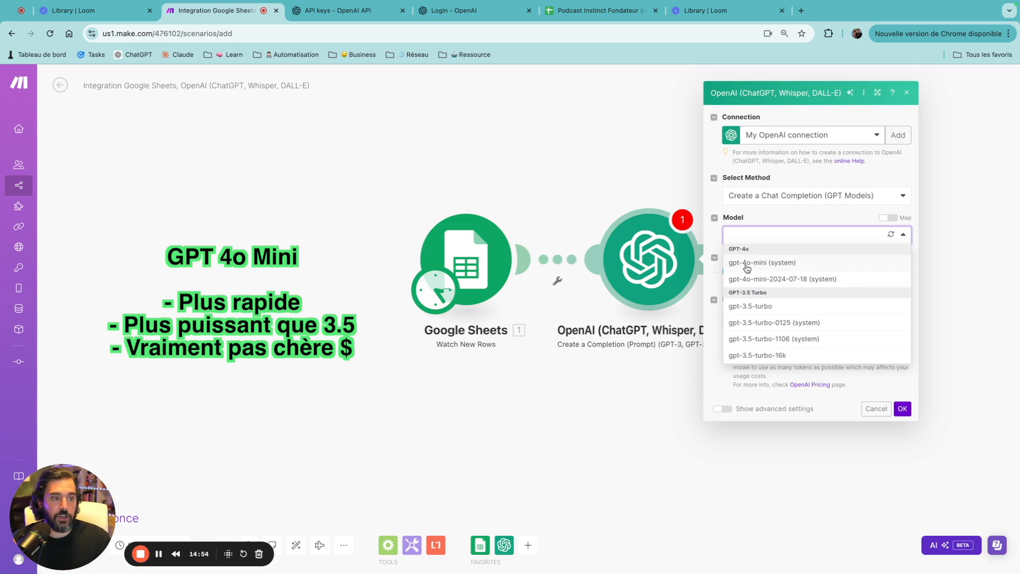
click(747, 264)
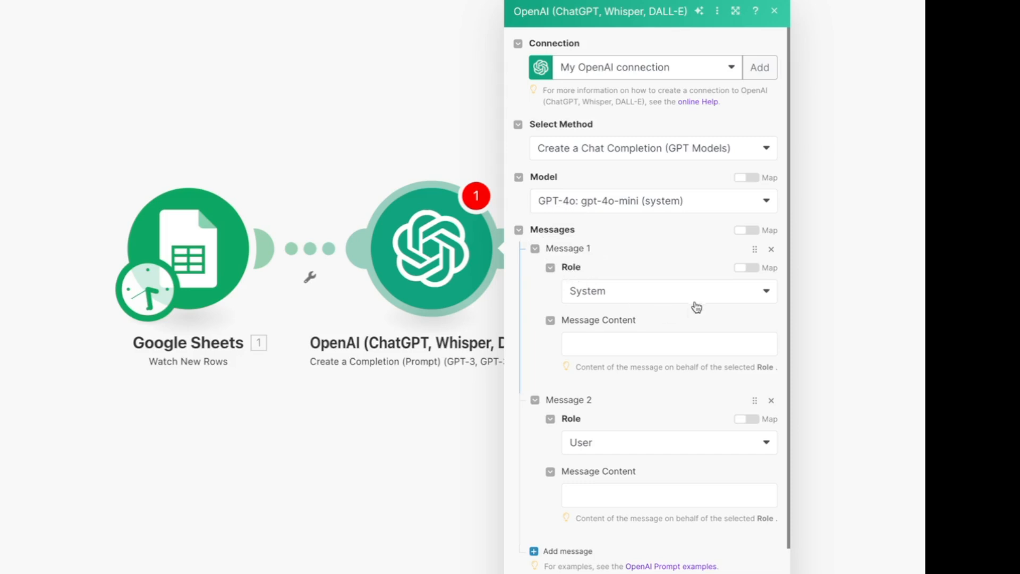
click(711, 297)
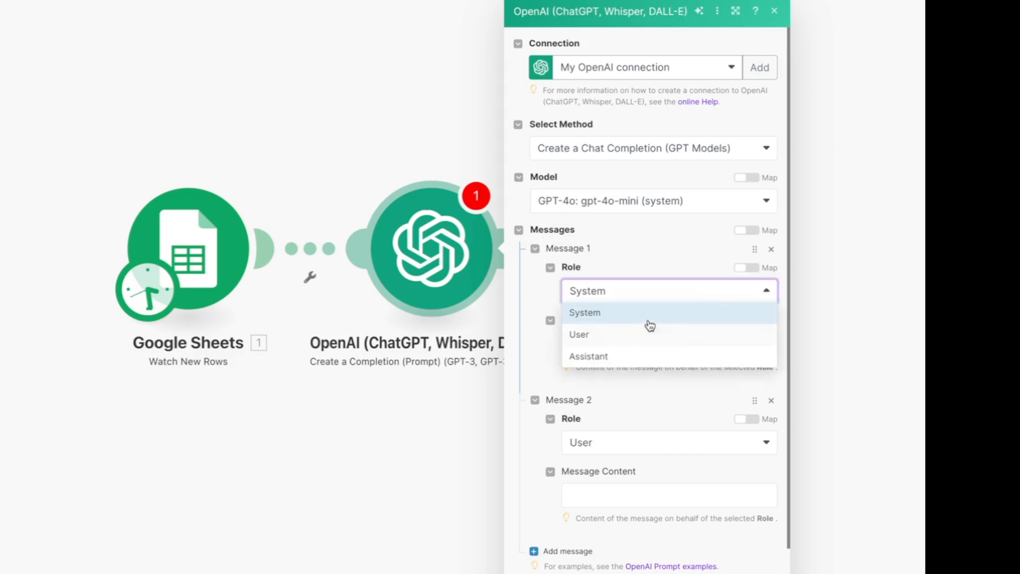
click(547, 297)
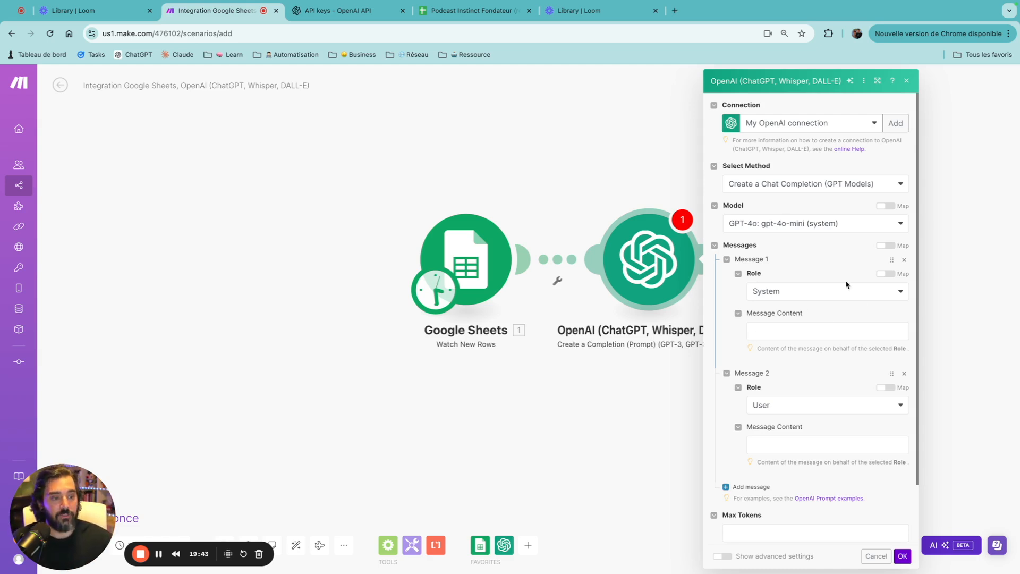
Fill Message 1 with the podcast-assistant prompt ("Agis comme le meilleur assistant de podcast du monde") and Message 2 with guest details mapped from the Google Sheets questionnaire columns
scroll(776, 350, down, 1)
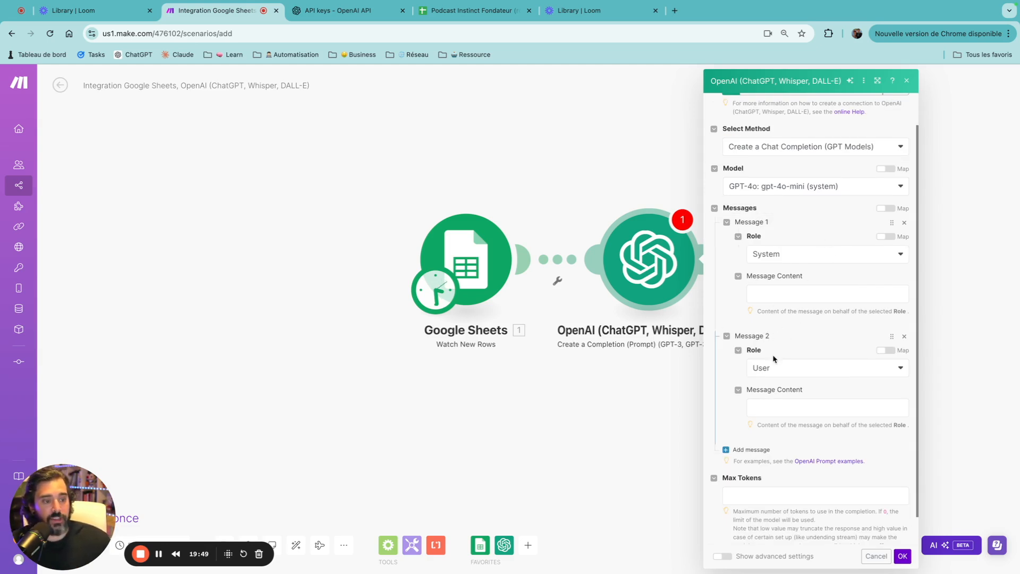
click(780, 404)
click(819, 335)
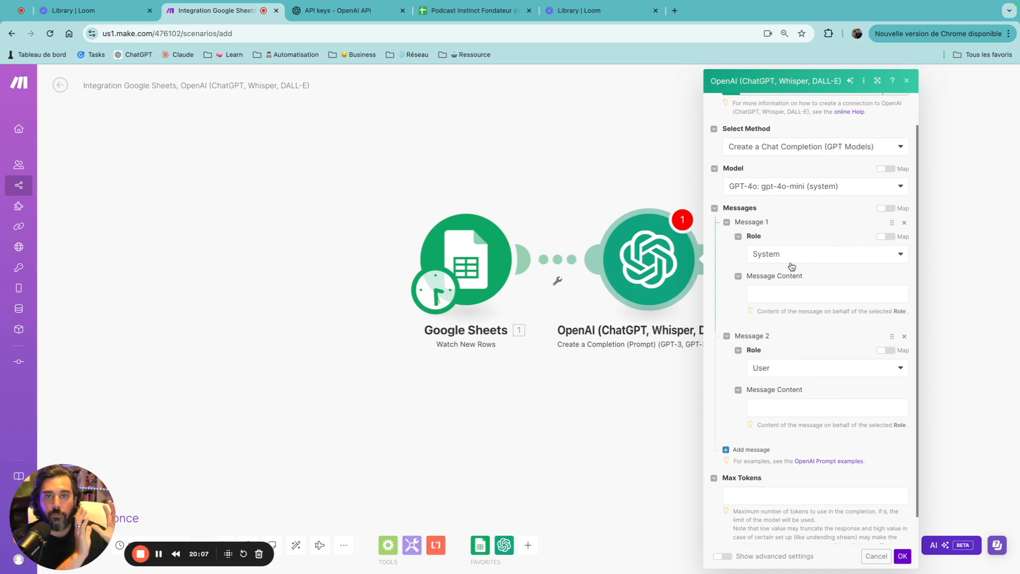
click(800, 407)
click(821, 335)
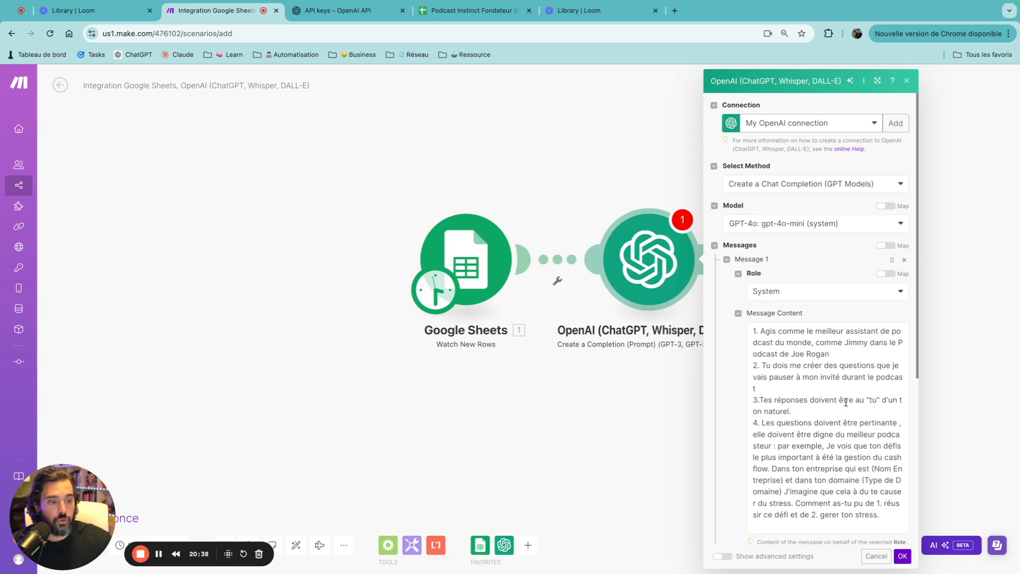
scroll(823, 420, down, 10)
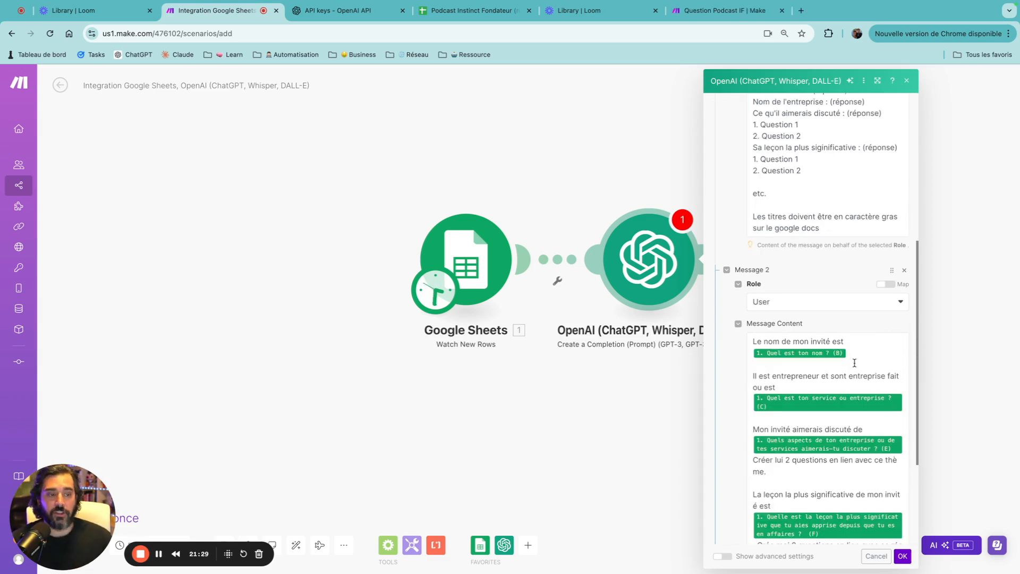
Review the Message 2 prompt, comparing its mapped Google Sheets fields with the question columns in the podcast responses spreadsheet
mouse_move(818, 355)
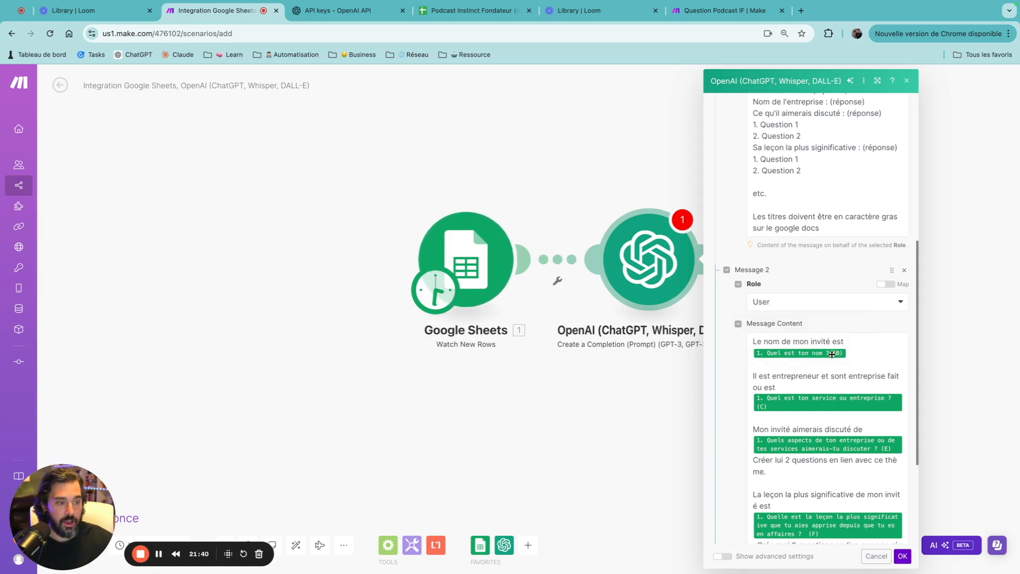
click(831, 357)
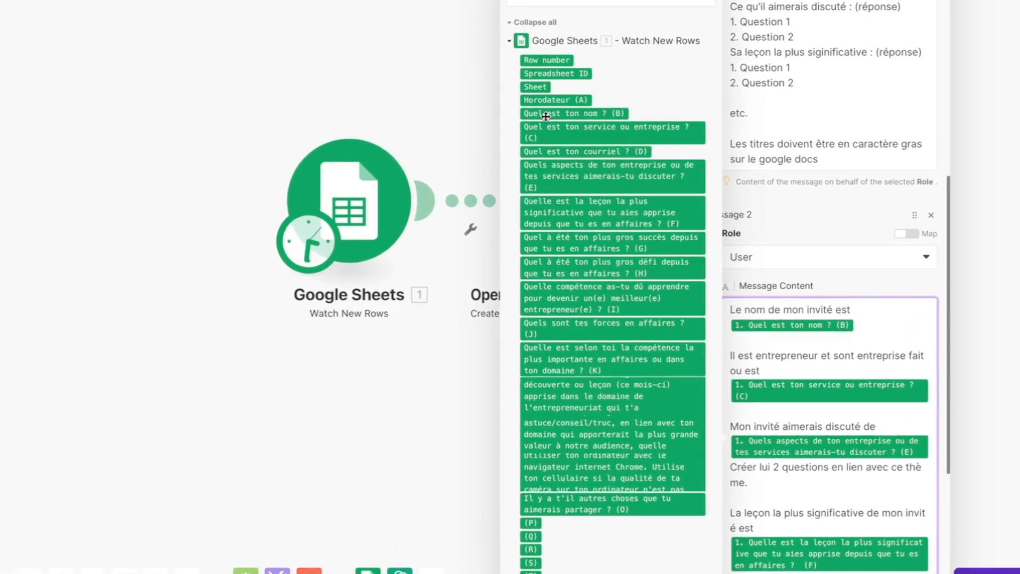
mouse_move(614, 195)
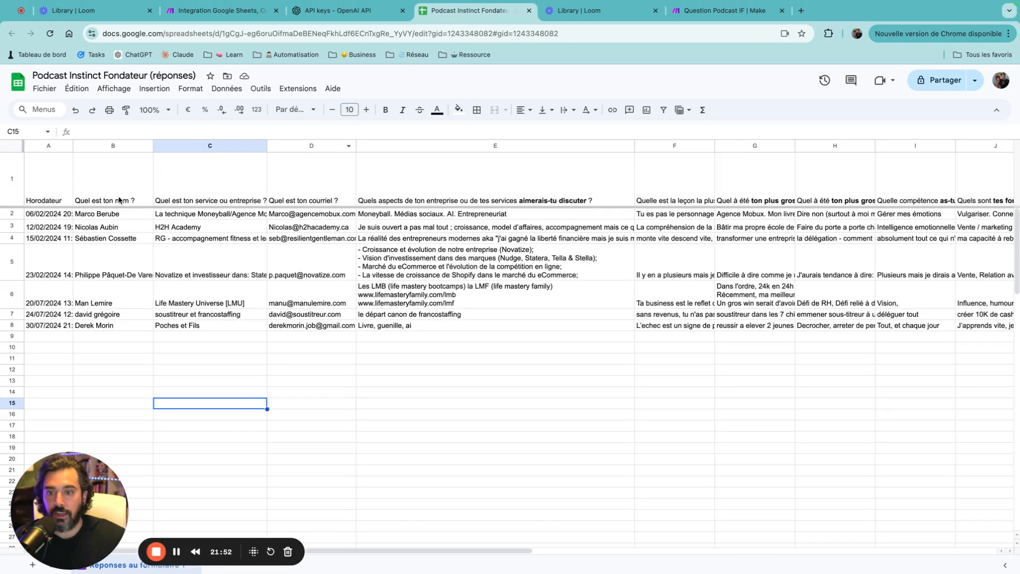
click(249, 11)
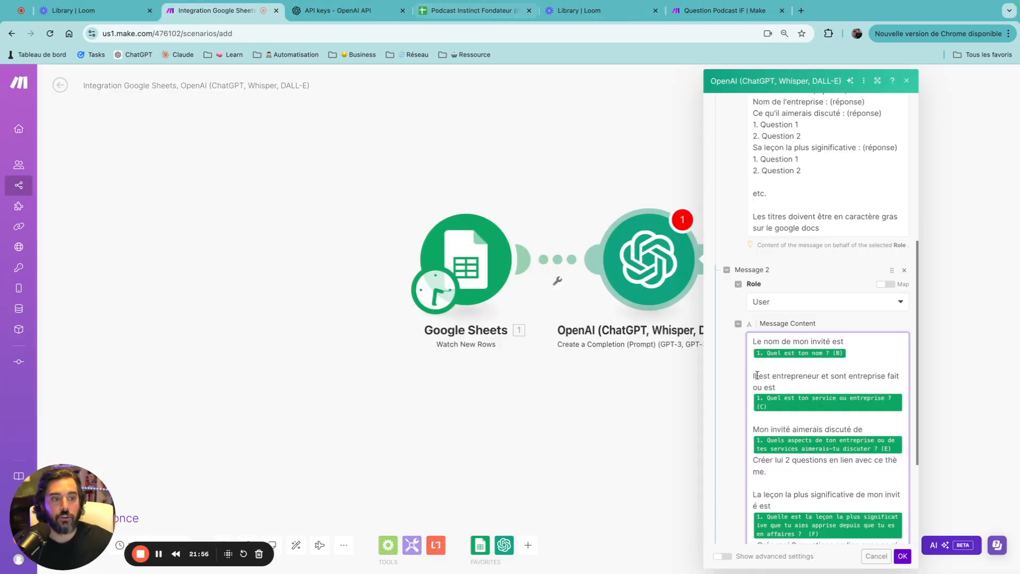
scroll(756, 366, down, 1)
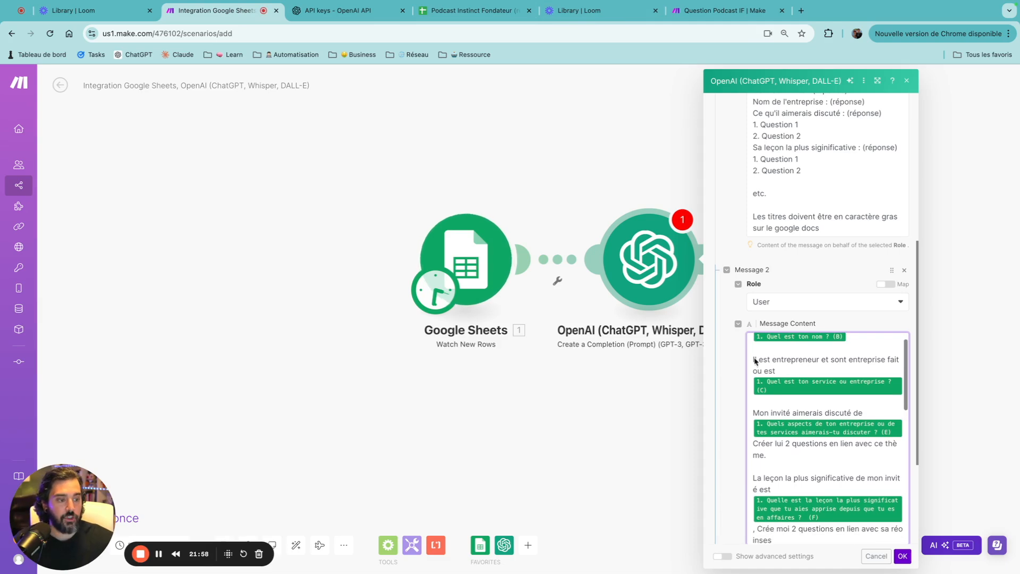
scroll(757, 361, down, 3)
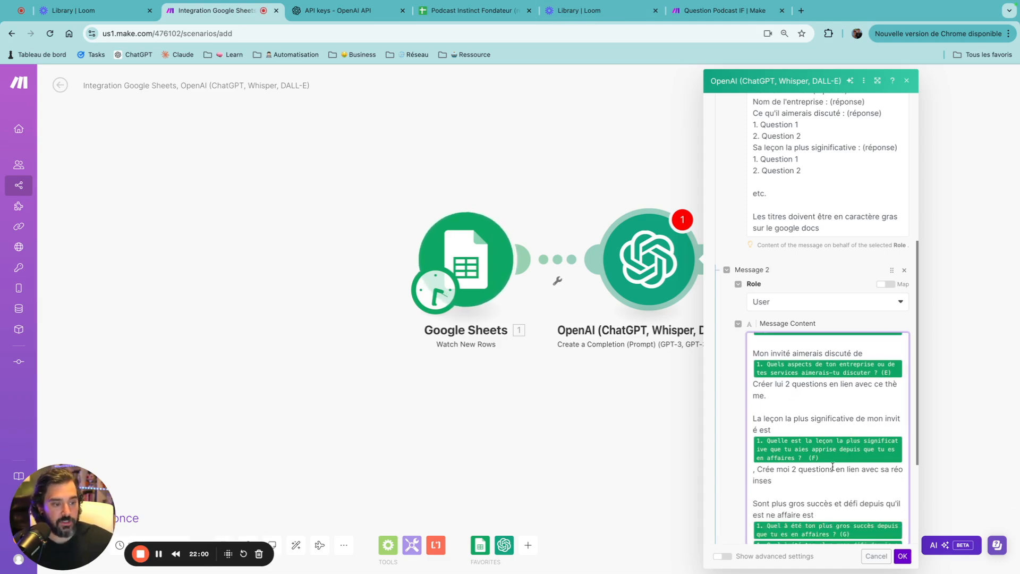
click(831, 463)
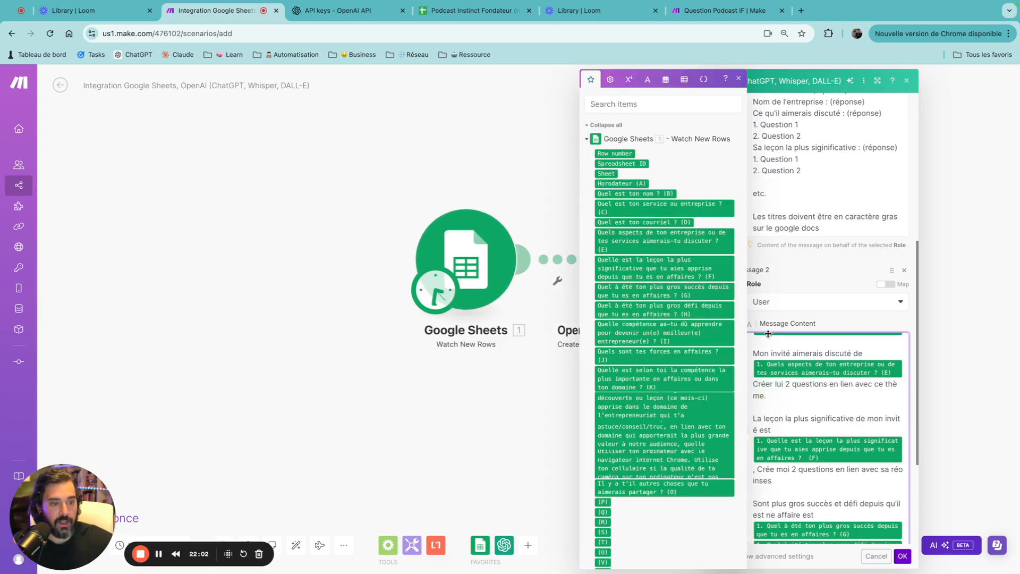
click(444, 12)
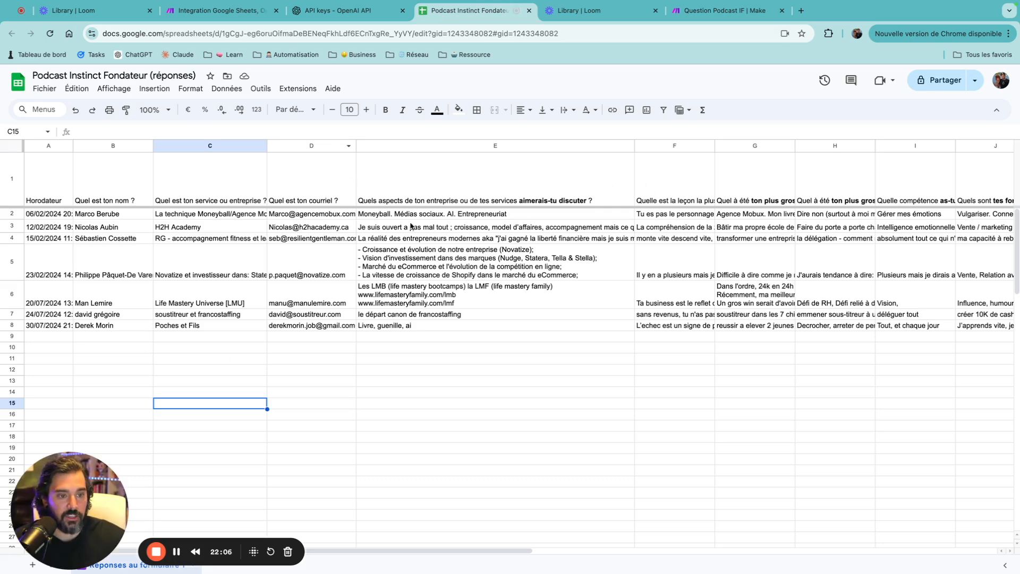
click(220, 11)
scroll(782, 406, down, 2)
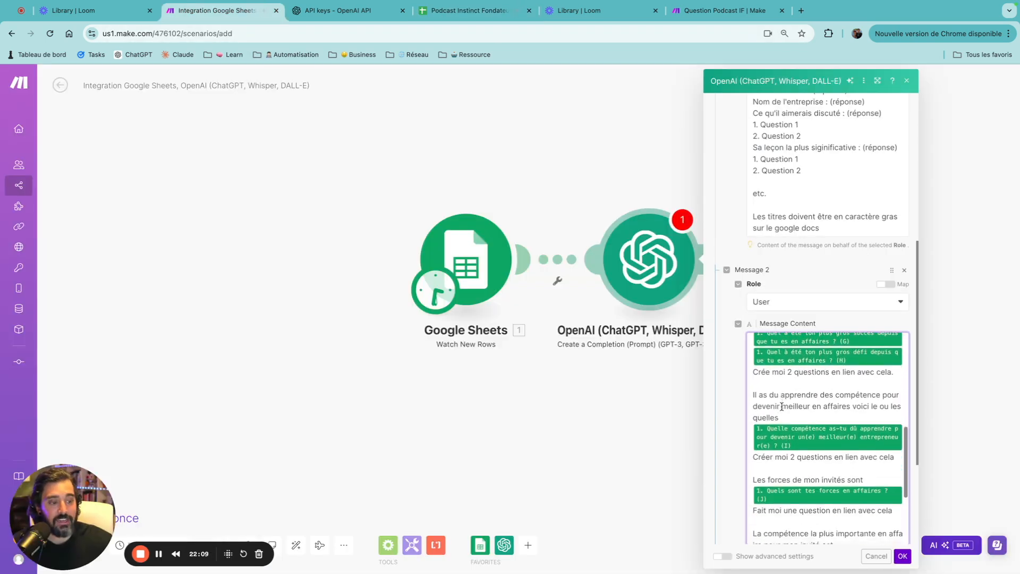
scroll(782, 406, down, 6)
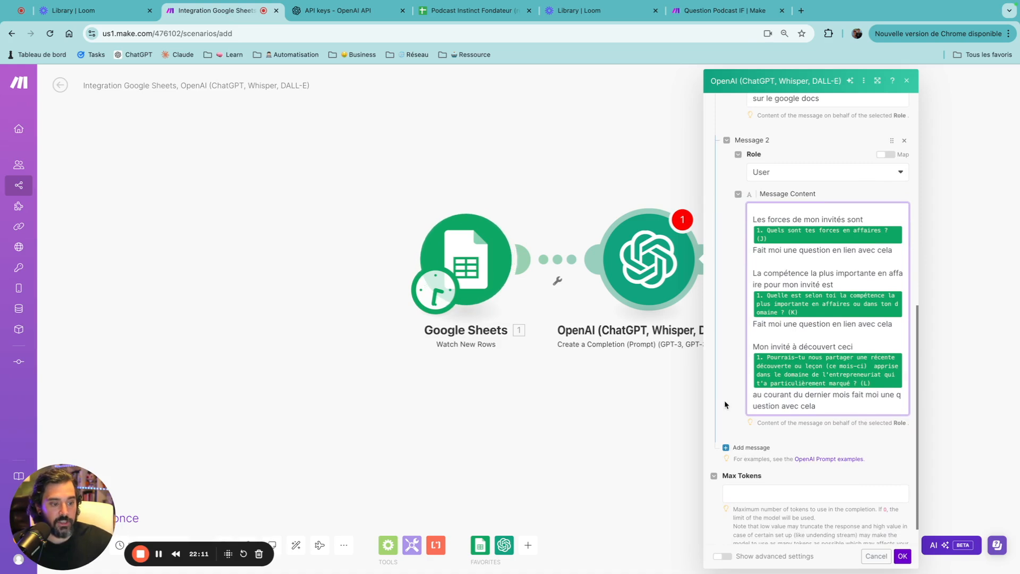
Set Max Tokens to 1500 and save the OpenAI module's settings
scroll(725, 405, down, 1)
click(778, 467)
click(733, 391)
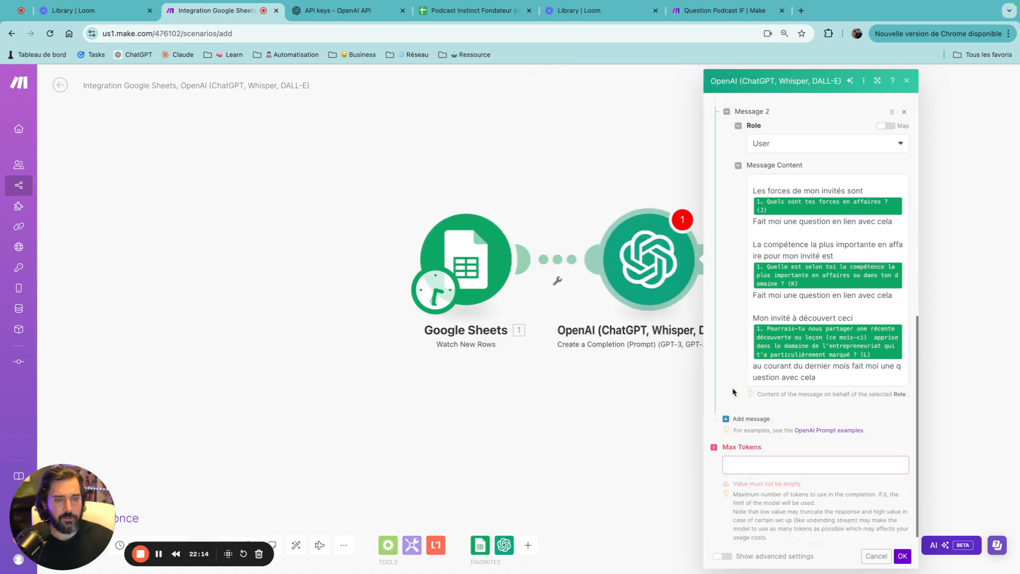
click(755, 467)
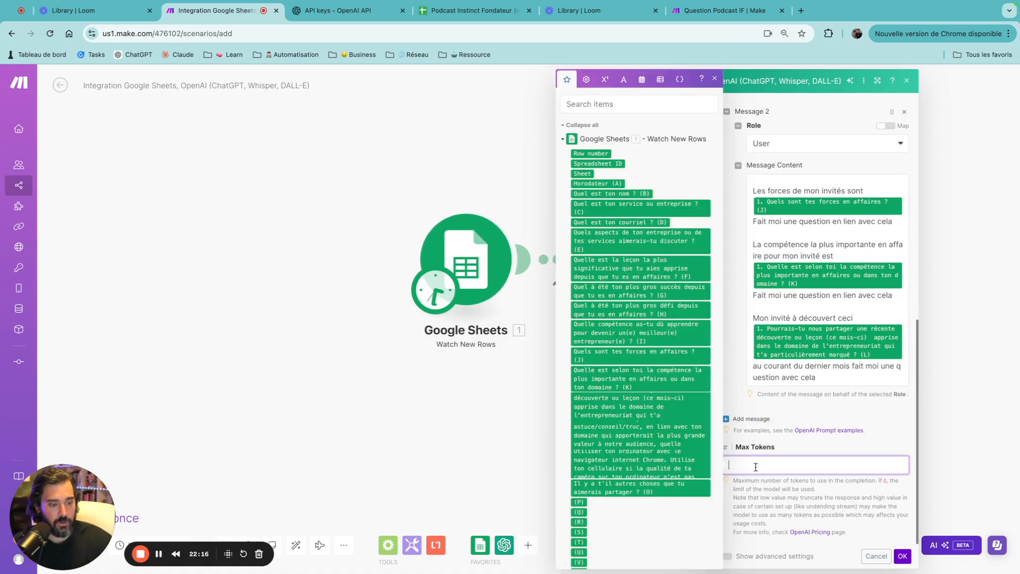
text(1500)
click(816, 413)
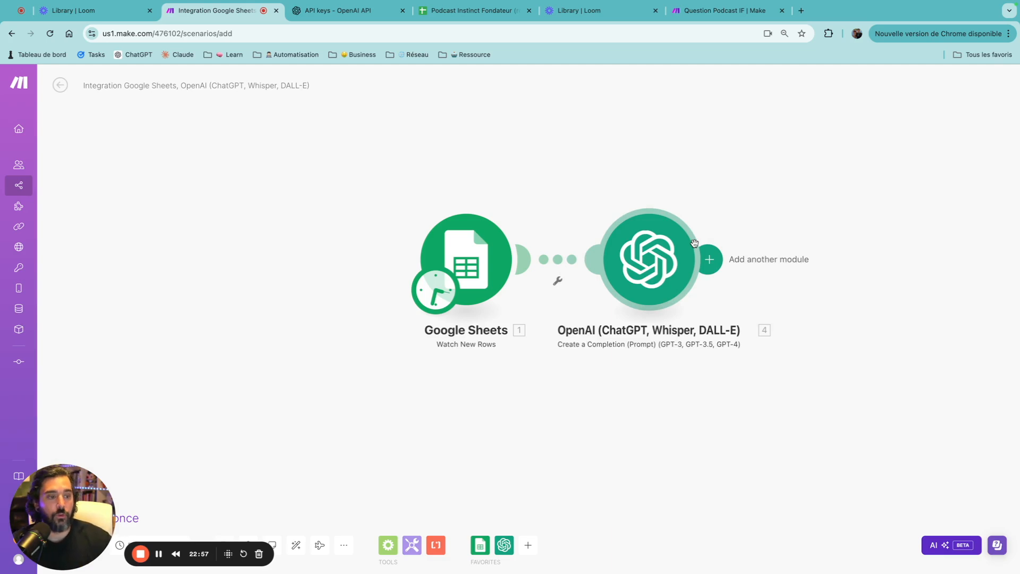
Search for claude and add an Anthropic Claude Create a Prompt module after the OpenAI module
click(711, 260)
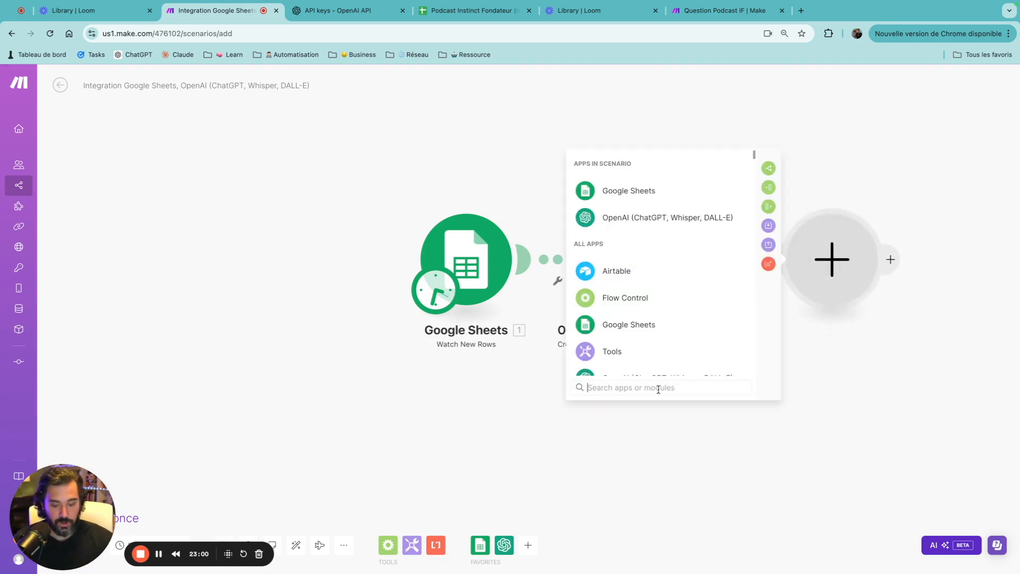
text(claude)
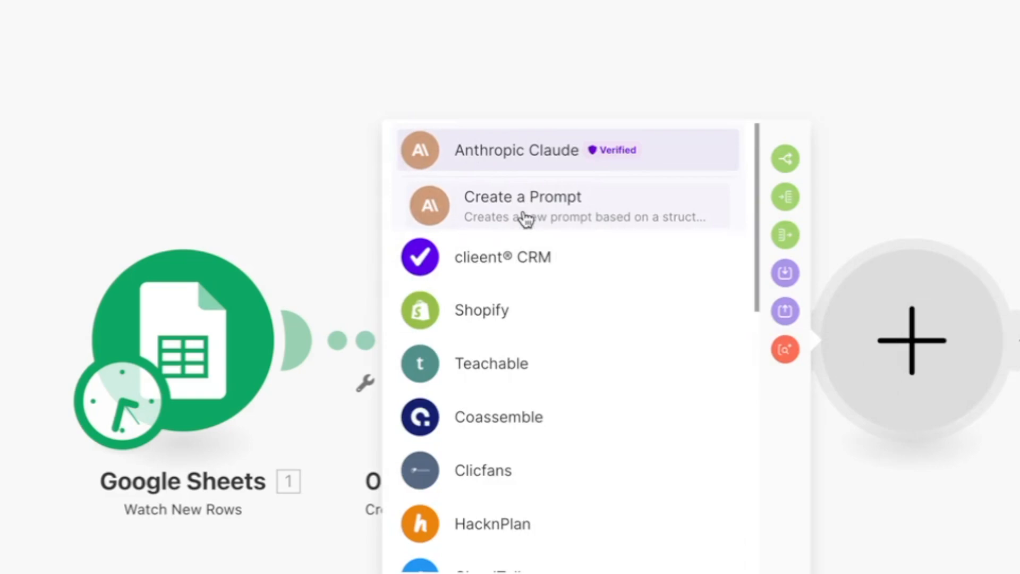
click(524, 218)
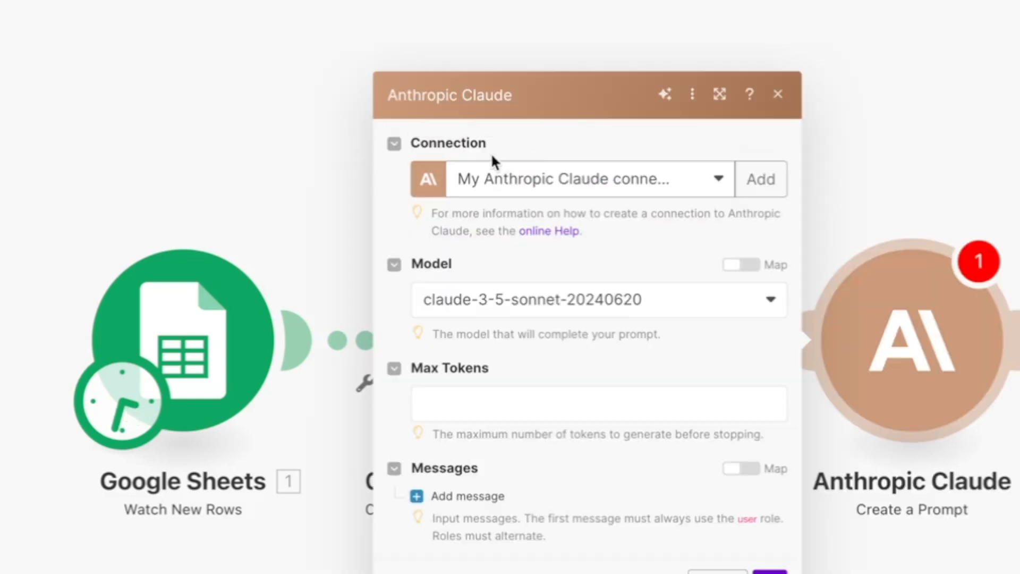
Start a new connection for the Claude module, open the linked Anthropic API keys page and sign in with a Google account
click(760, 179)
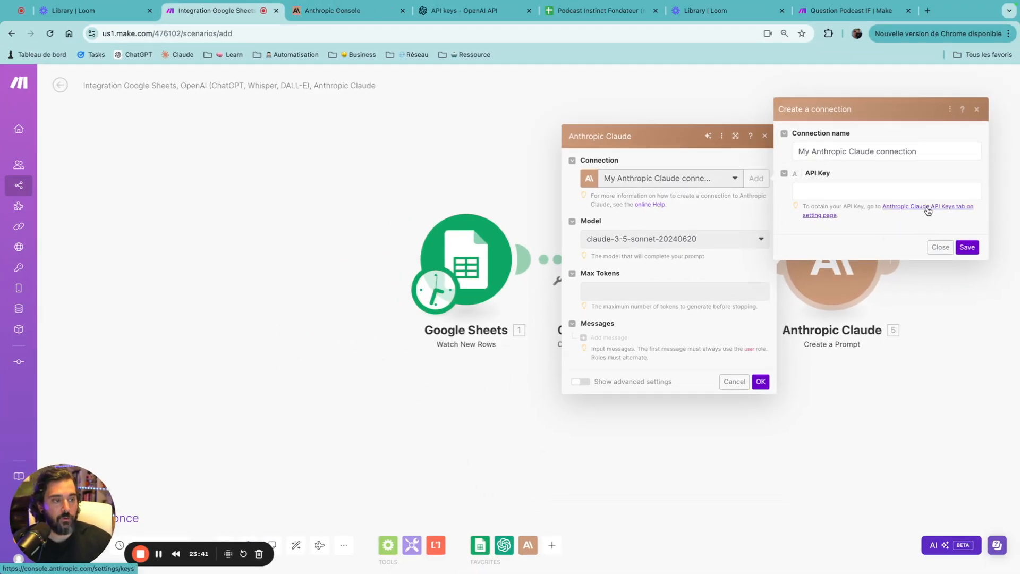
click(929, 210)
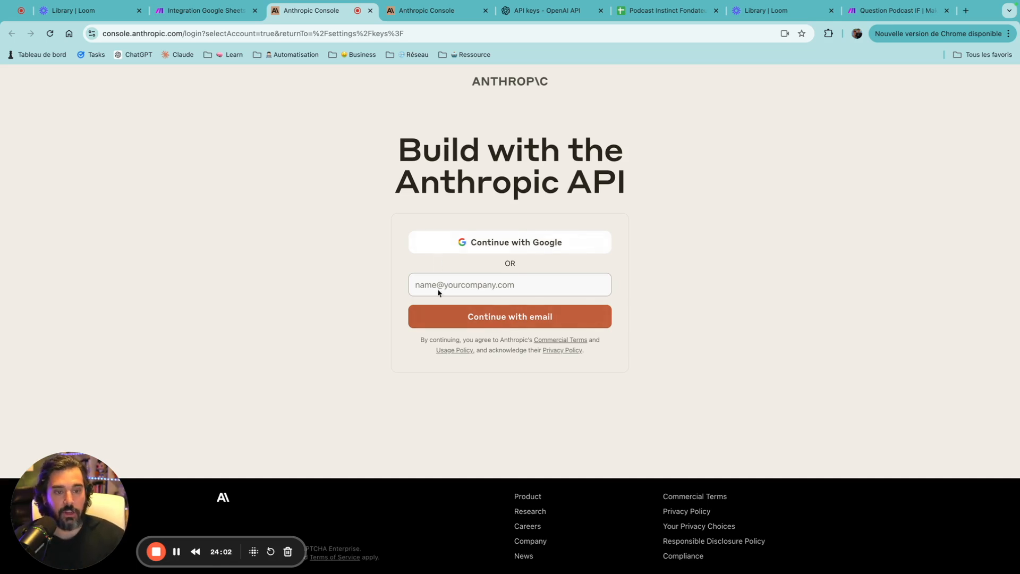
click(531, 241)
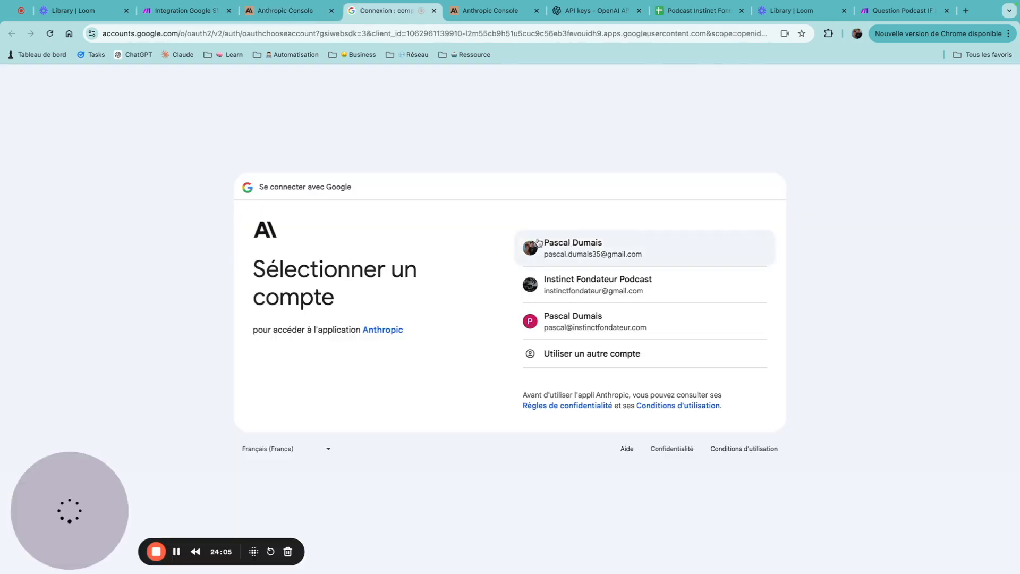
click(568, 325)
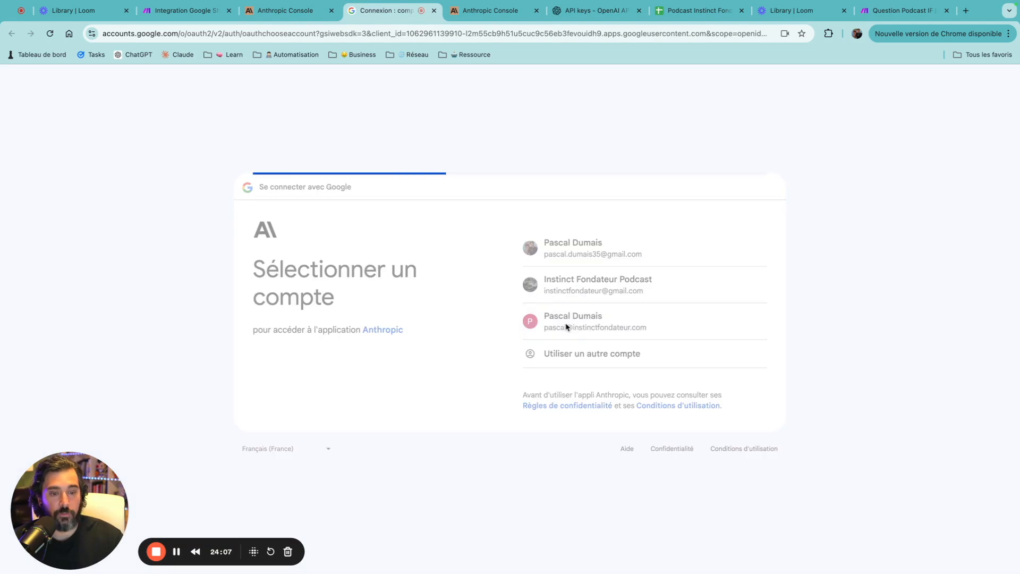
click(547, 380)
Sign up with the full name and create the account for organization Instinct Fondateur, industry Consulting, website instinctfondateur.com
click(516, 299)
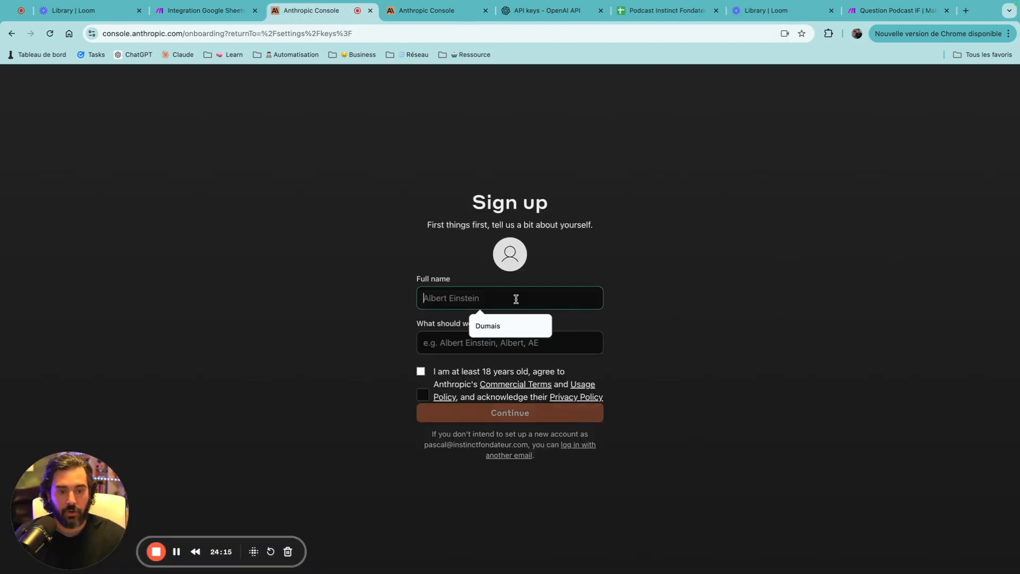
text(Pascal)
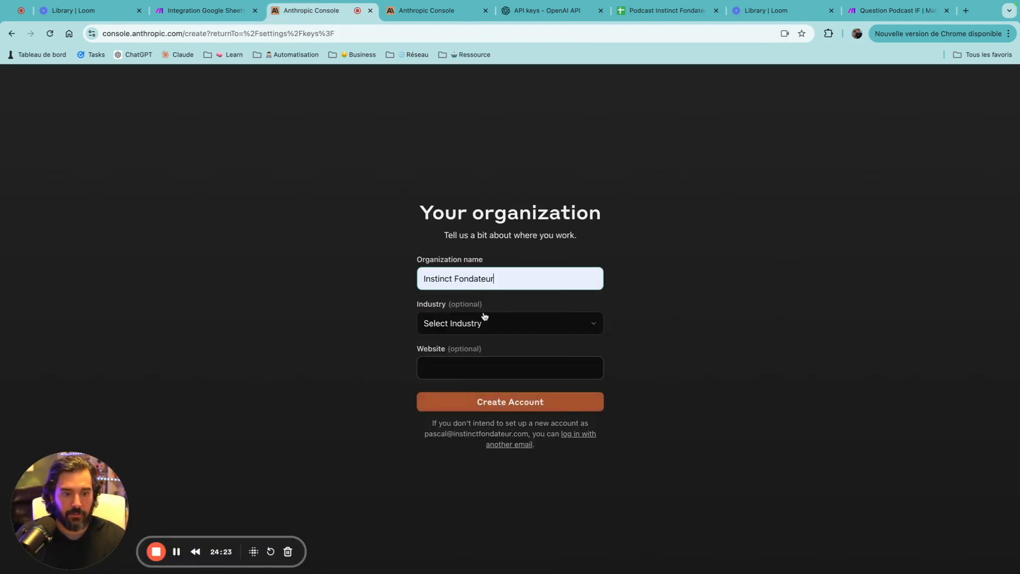
click(481, 322)
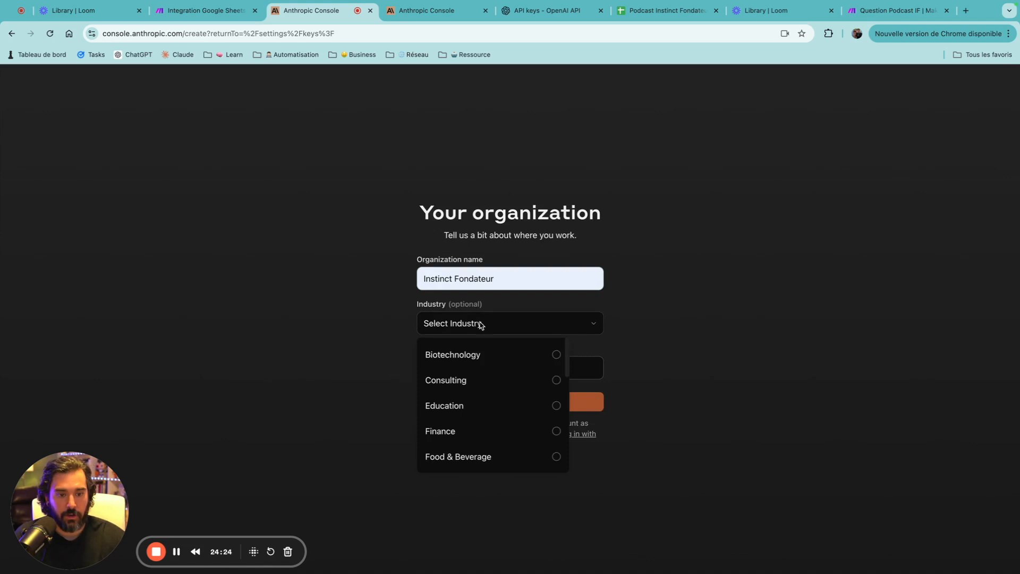
click(458, 373)
click(467, 371)
click(480, 415)
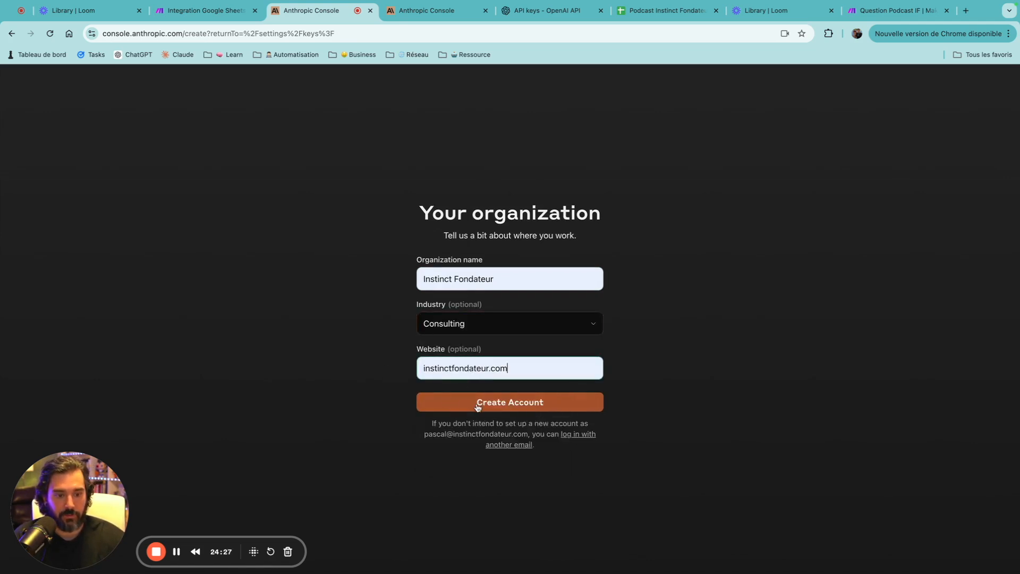
click(479, 405)
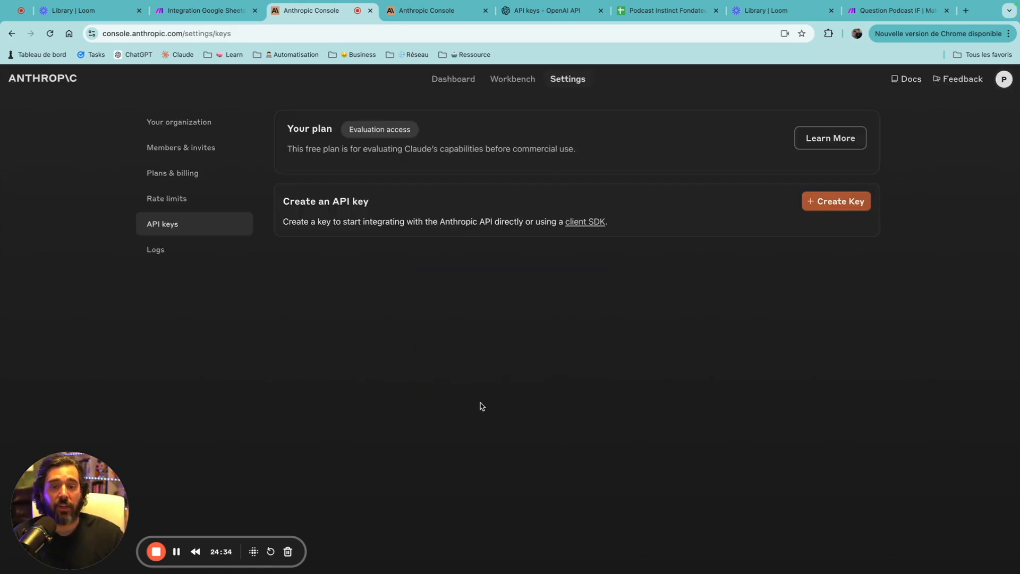
Create an Anthropic API key named Test and copy it
click(854, 205)
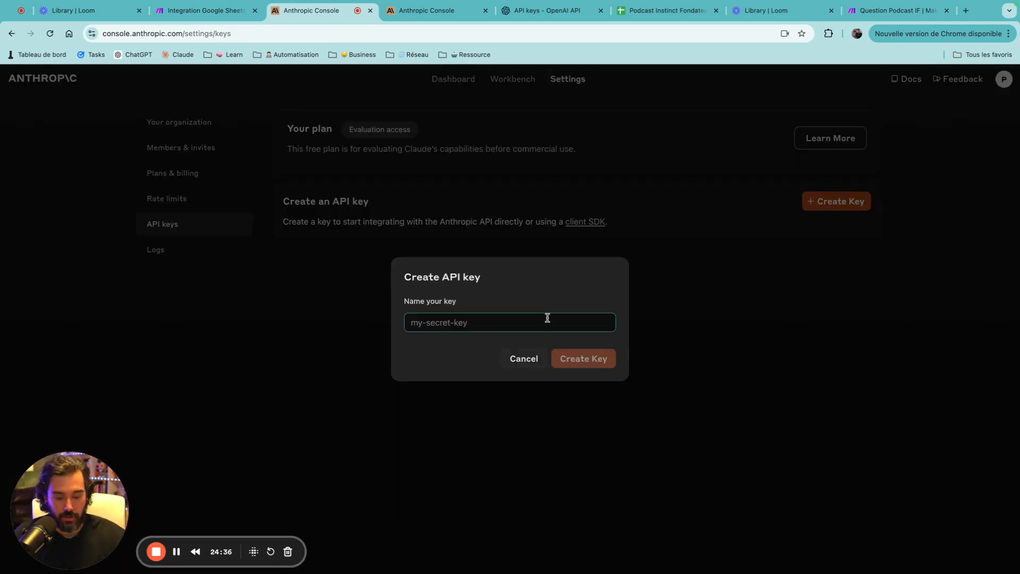
text(Te)
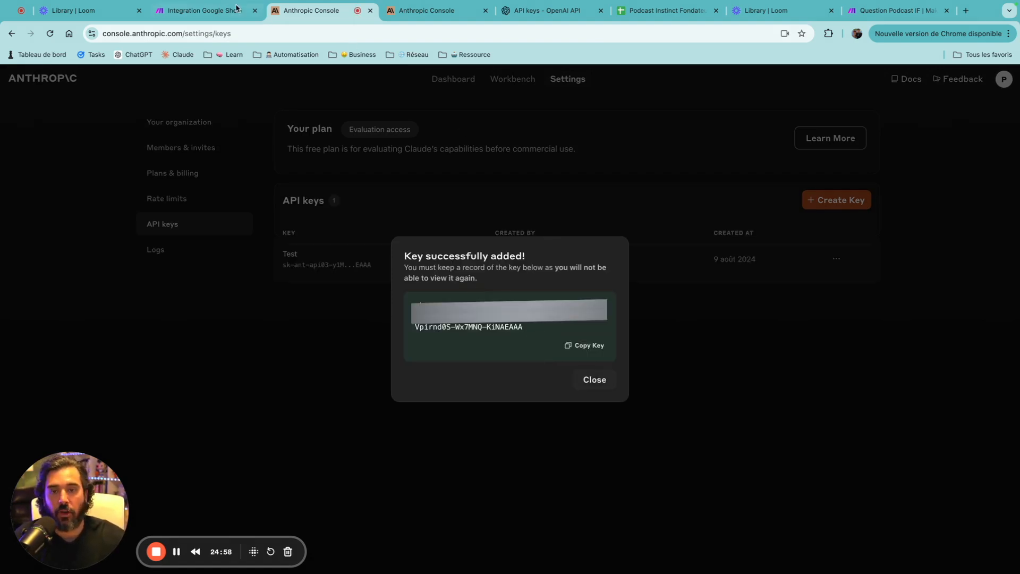
Back in Make, paste the API key into the My Anthropic Claude connection form and try to save the connection
click(215, 10)
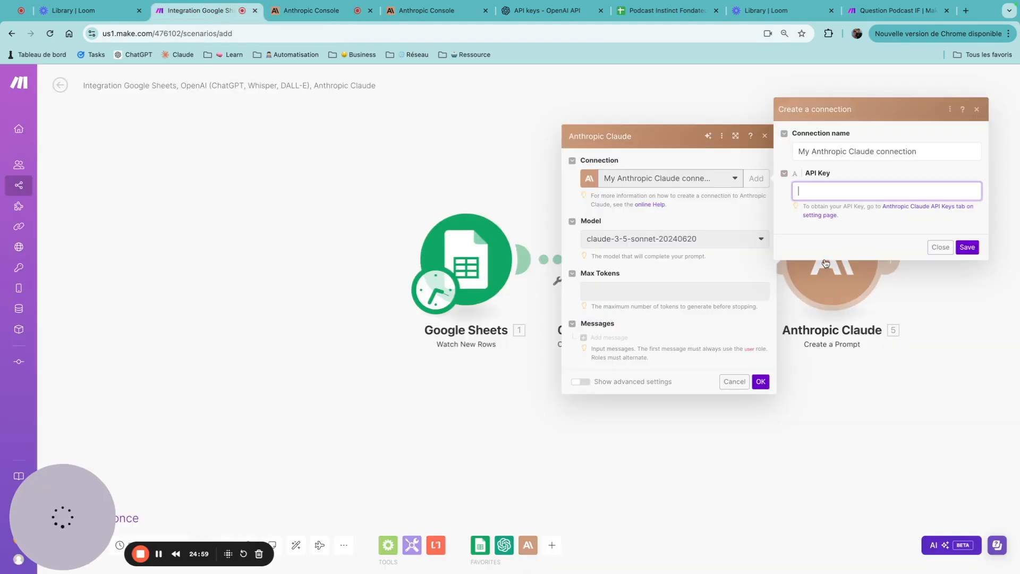
click(813, 191)
click(877, 212)
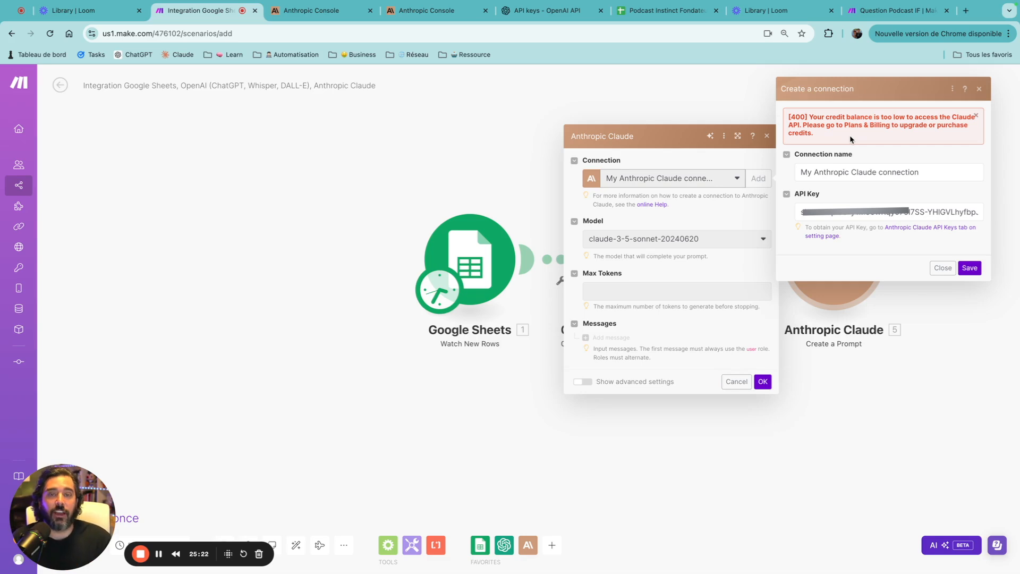
Switch to the Anthropic Console, open the plans and billing settings, and select the Build plan with pre-paid credits
click(311, 10)
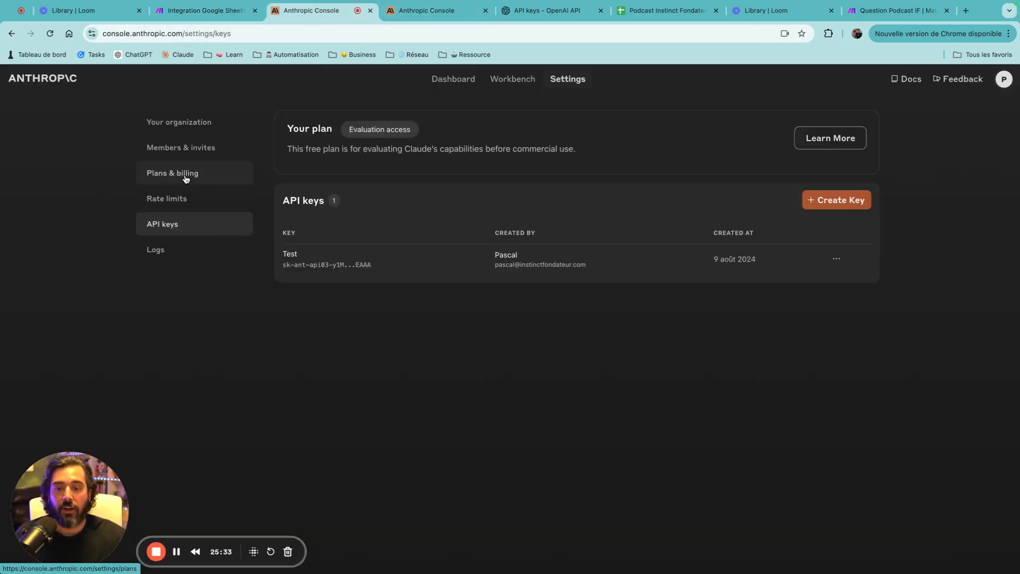
click(185, 177)
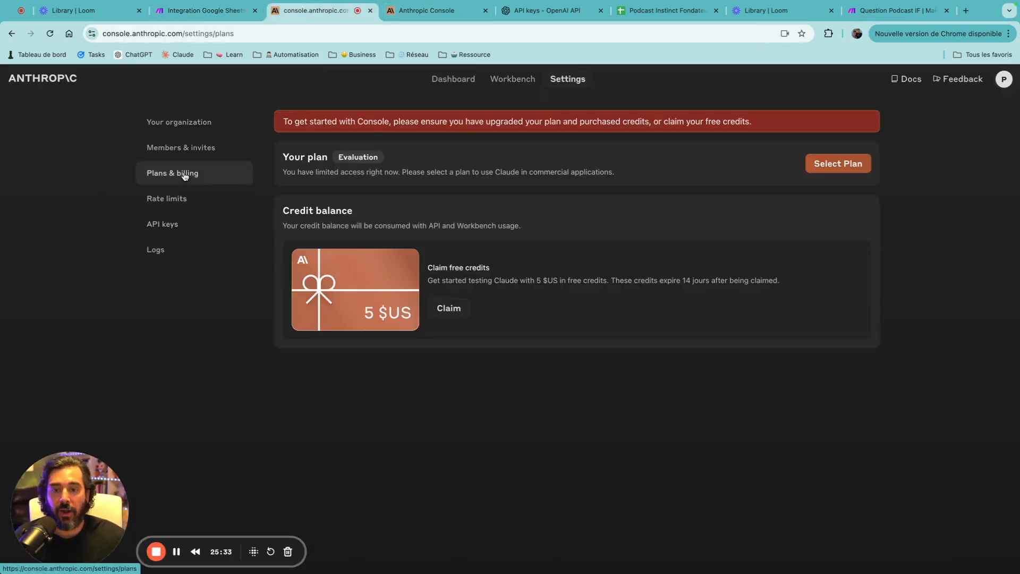
click(837, 164)
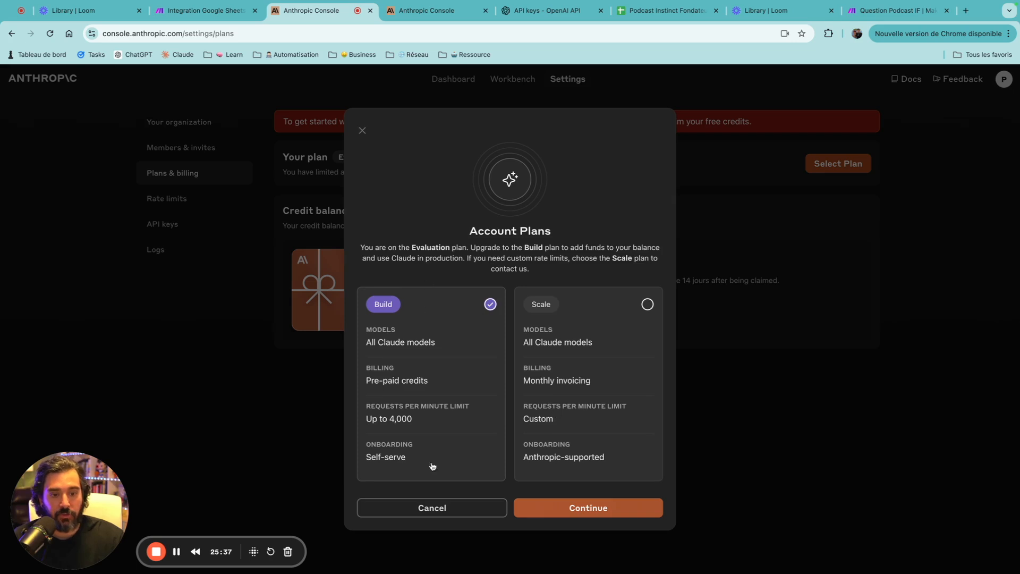
click(587, 507)
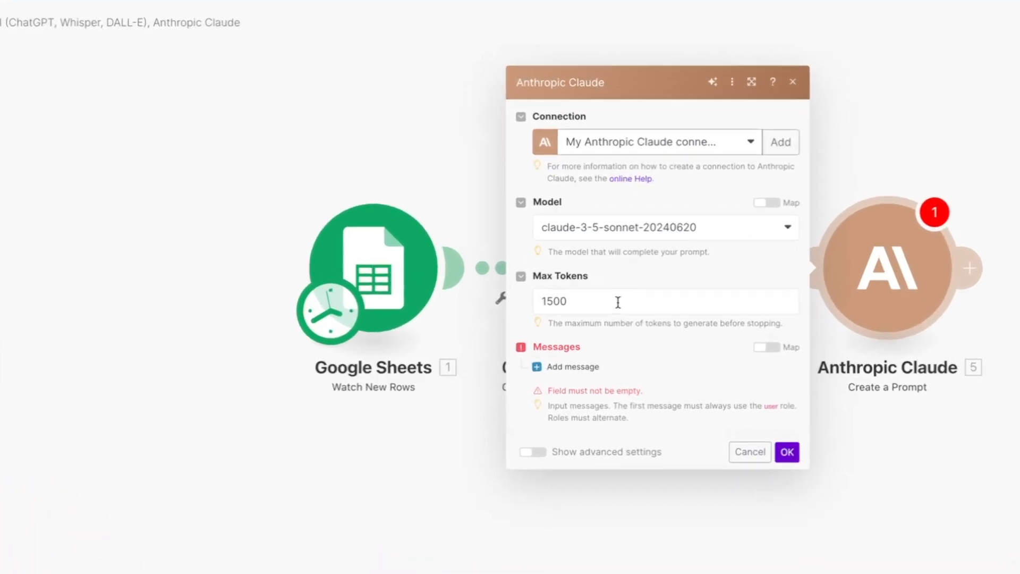
In the Anthropic Claude module, keep Max Tokens at 1500 and add a message with role User and content type Text
click(618, 302)
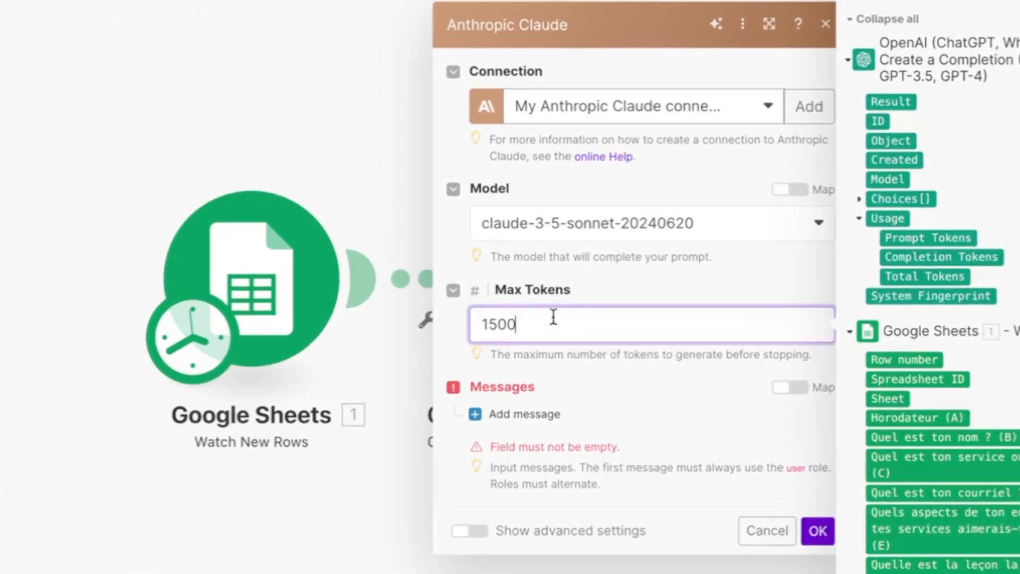
click(633, 278)
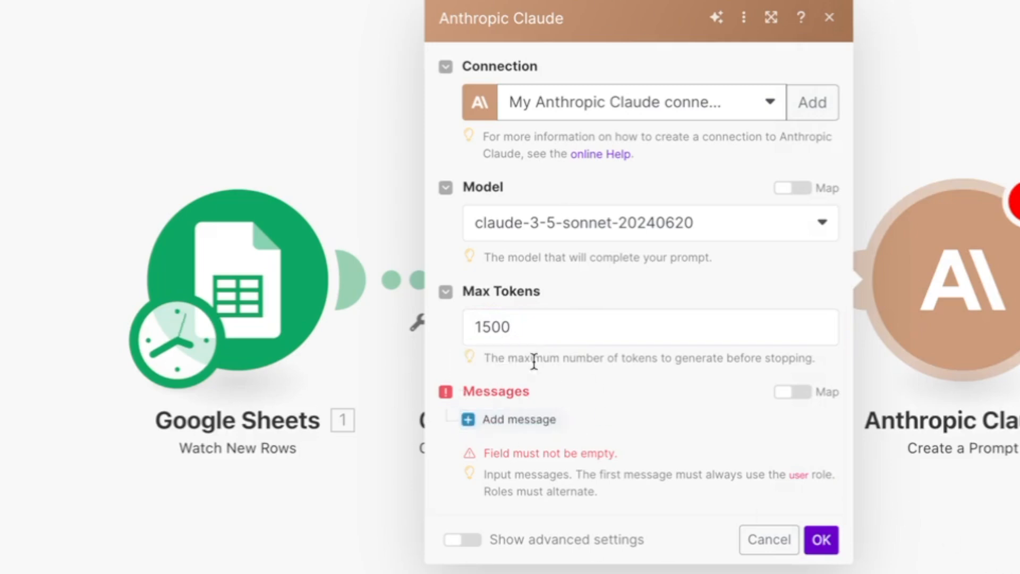
click(523, 419)
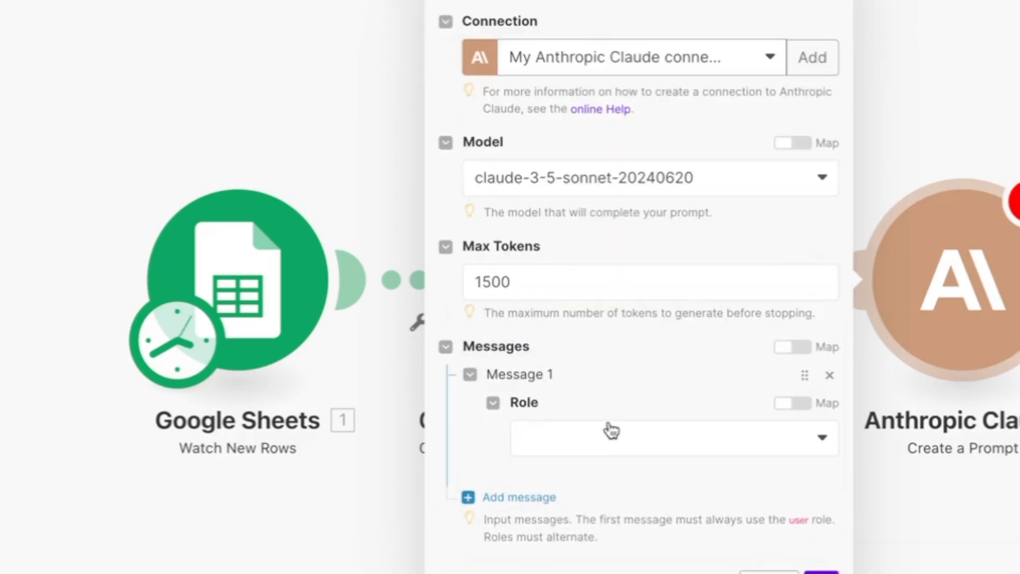
click(681, 446)
click(681, 449)
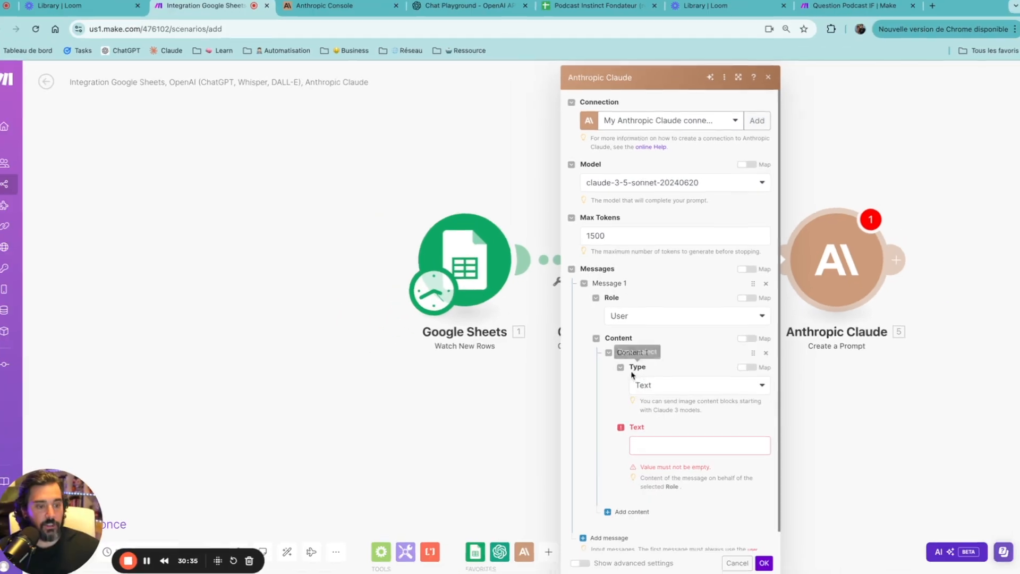
click(664, 382)
click(671, 399)
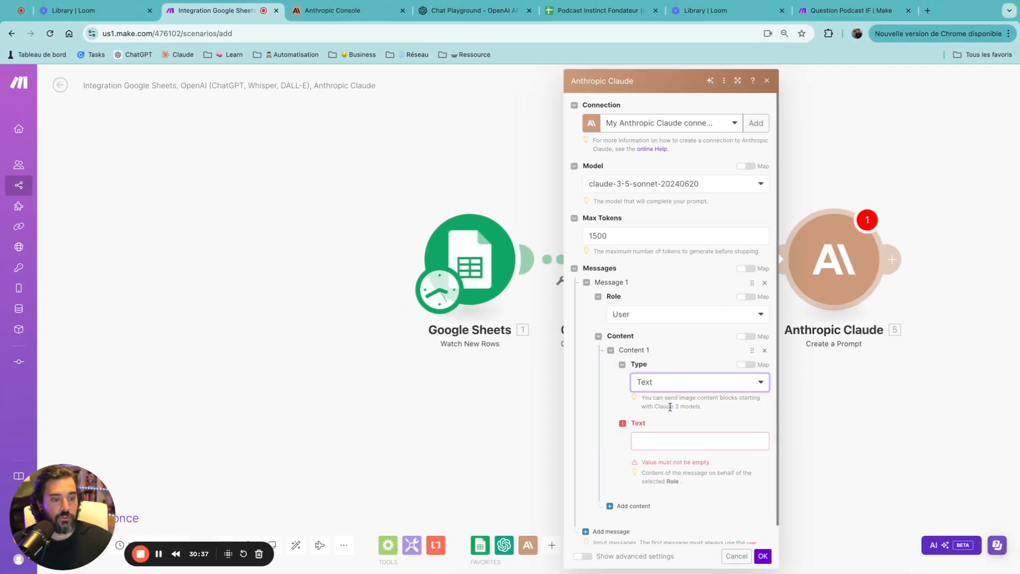
click(669, 441)
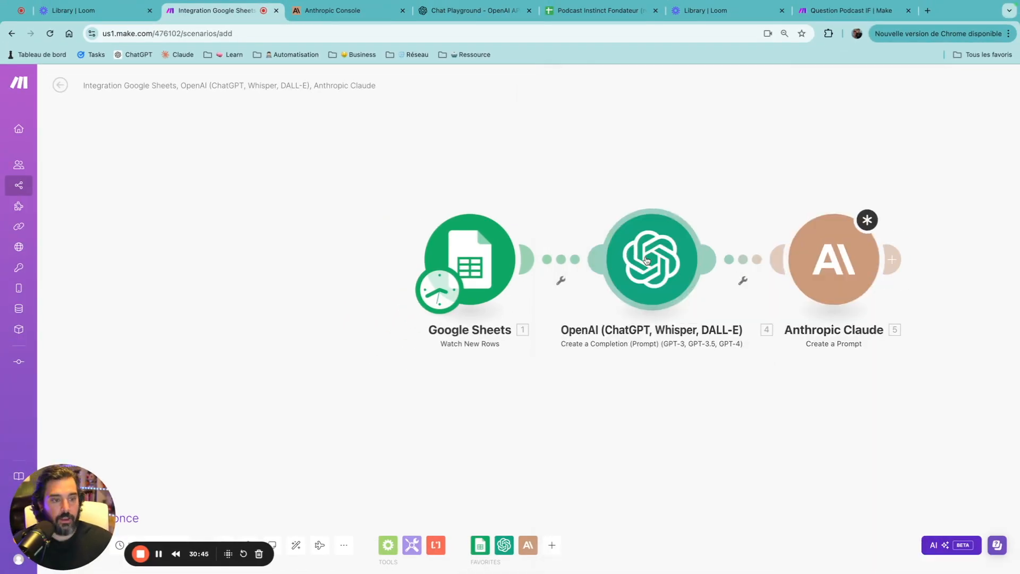
Open the OpenAI module's settings and review the prompt in its System message
click(682, 287)
scroll(734, 379, down, 10)
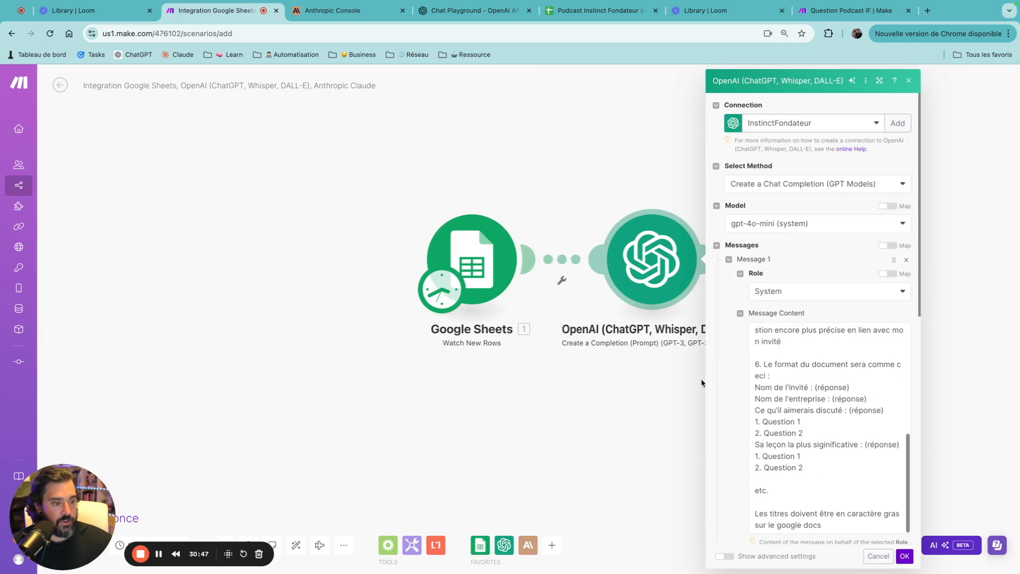
scroll(734, 379, down, 5)
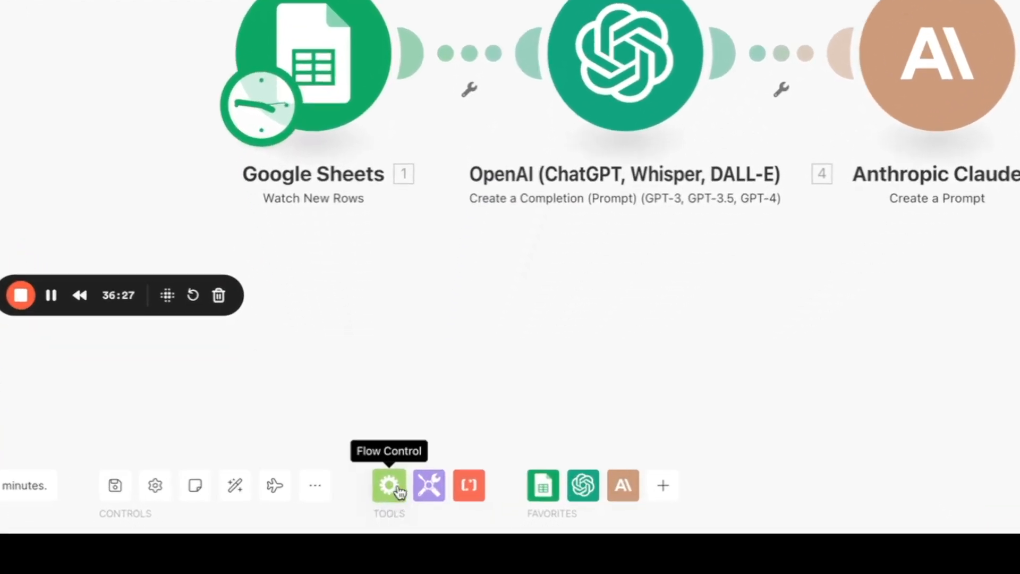
Add a Router from Flow Control and insert it after Google Sheets so it branches to OpenAI and Anthropic Claude
click(396, 489)
click(451, 404)
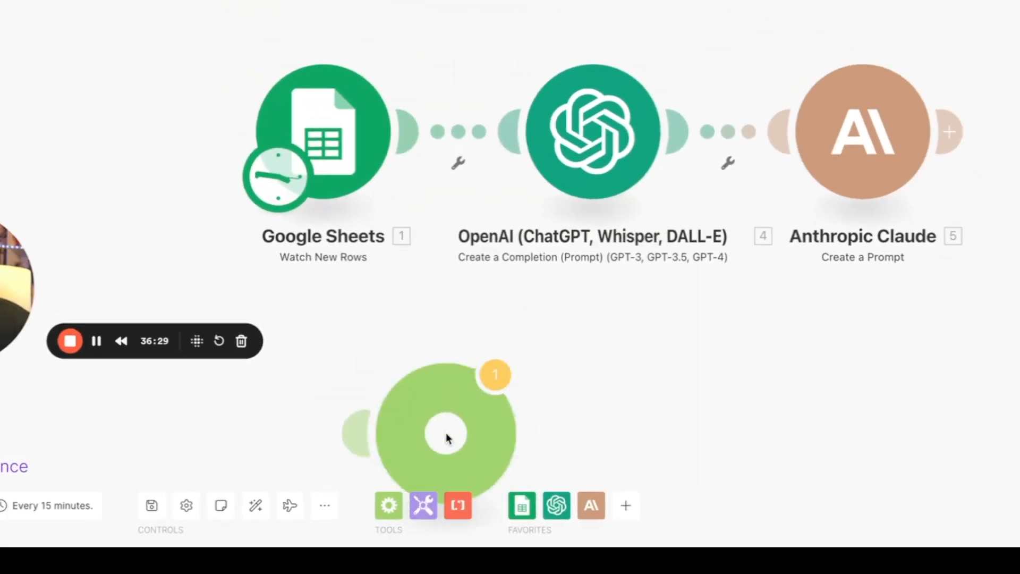
drag(446, 439, 353, 152)
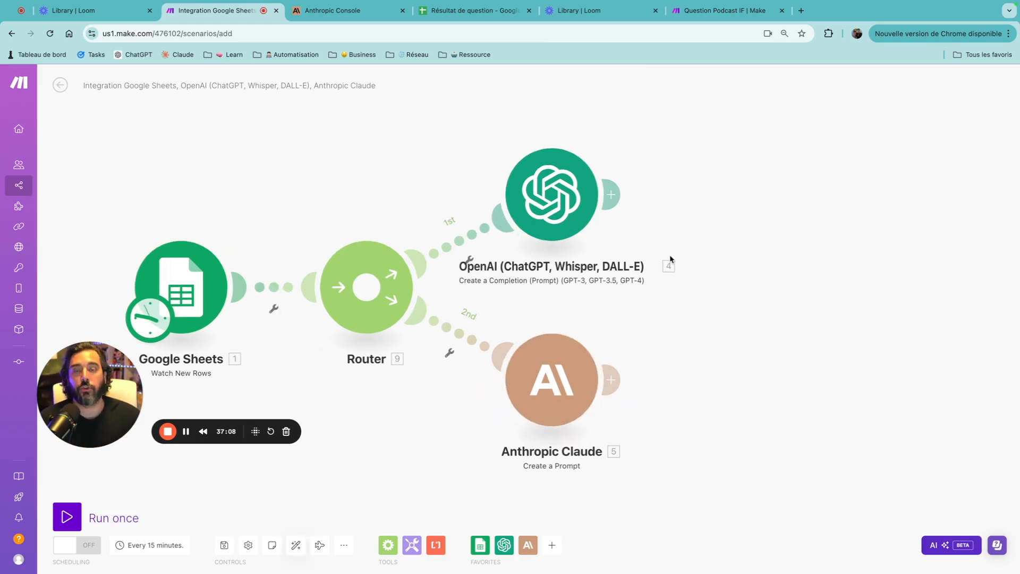
Add a Google Docs Create a Document module after the OpenAI module
click(611, 195)
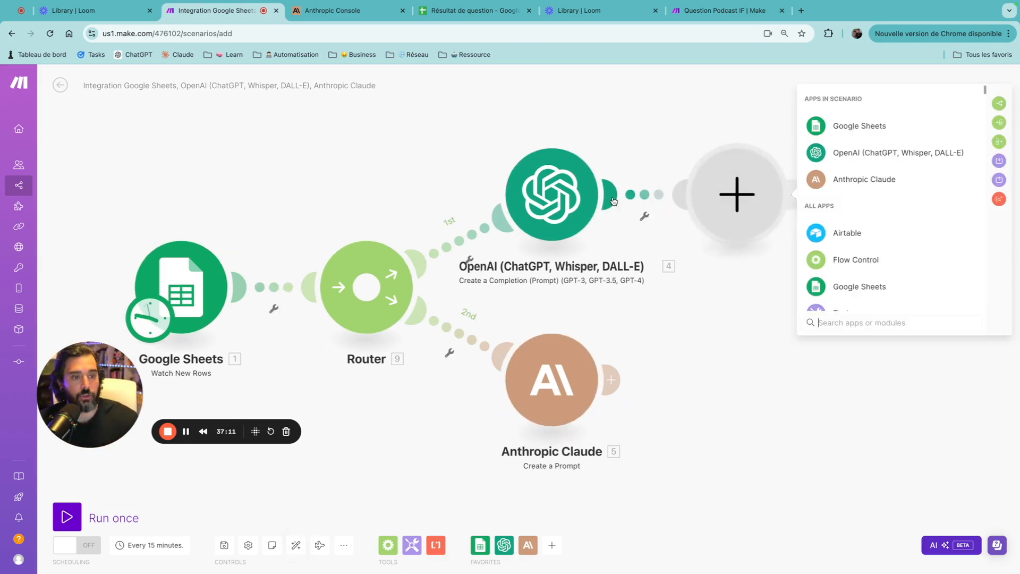
text(google d)
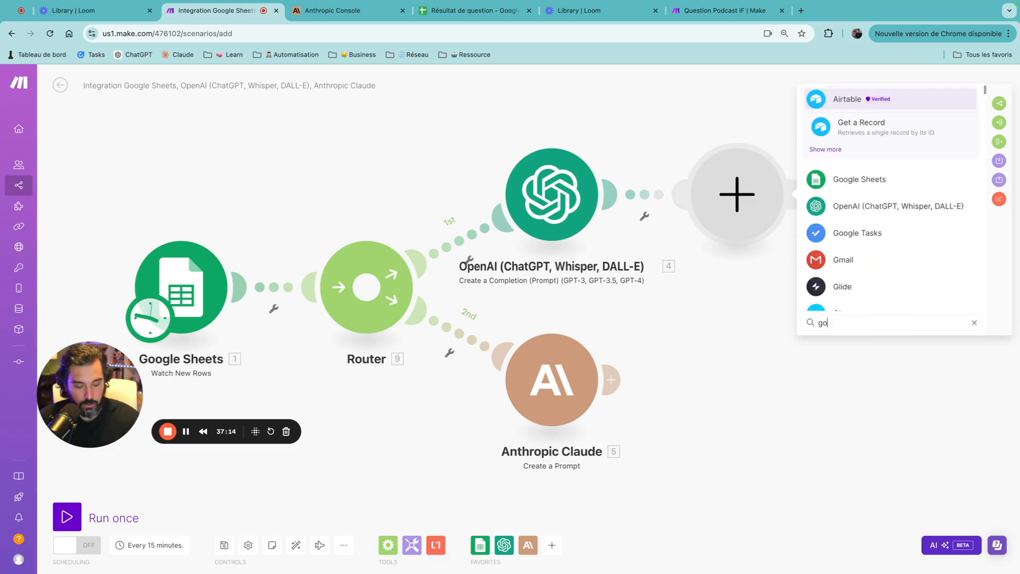
click(850, 285)
click(862, 183)
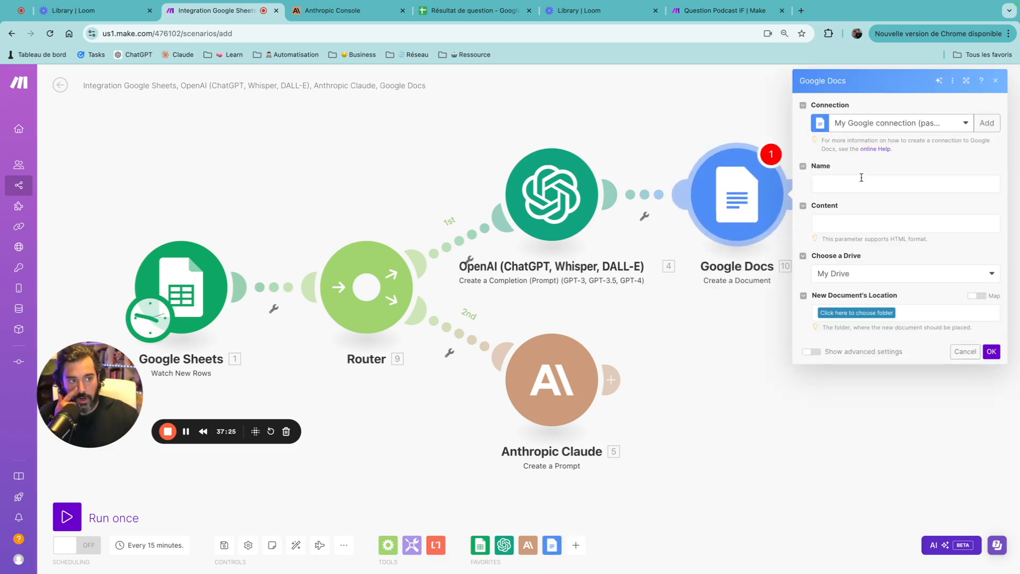
Name the new document "Document par chat GPT" and map its content to the OpenAI Result
click(872, 190)
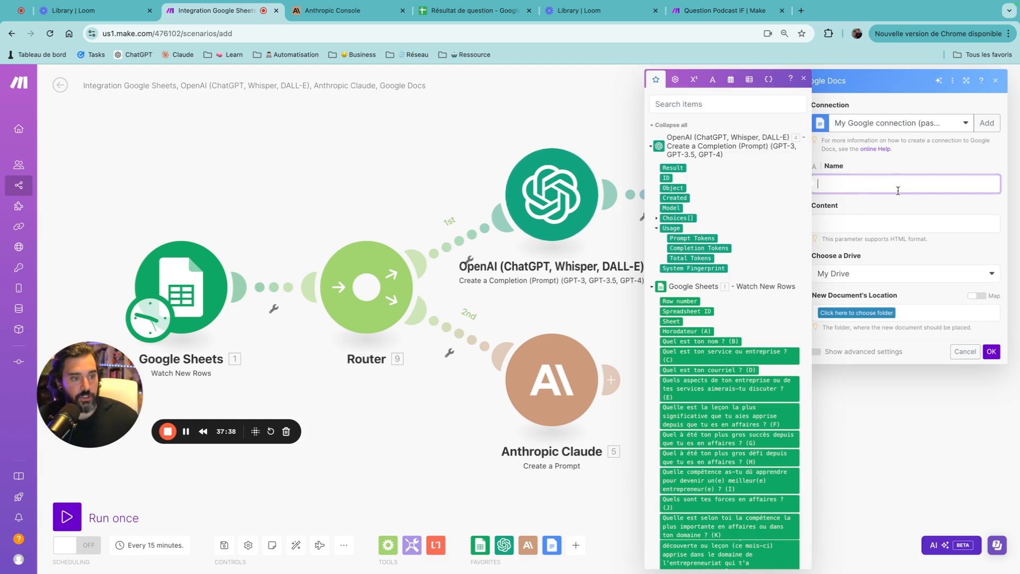
text(Docu)
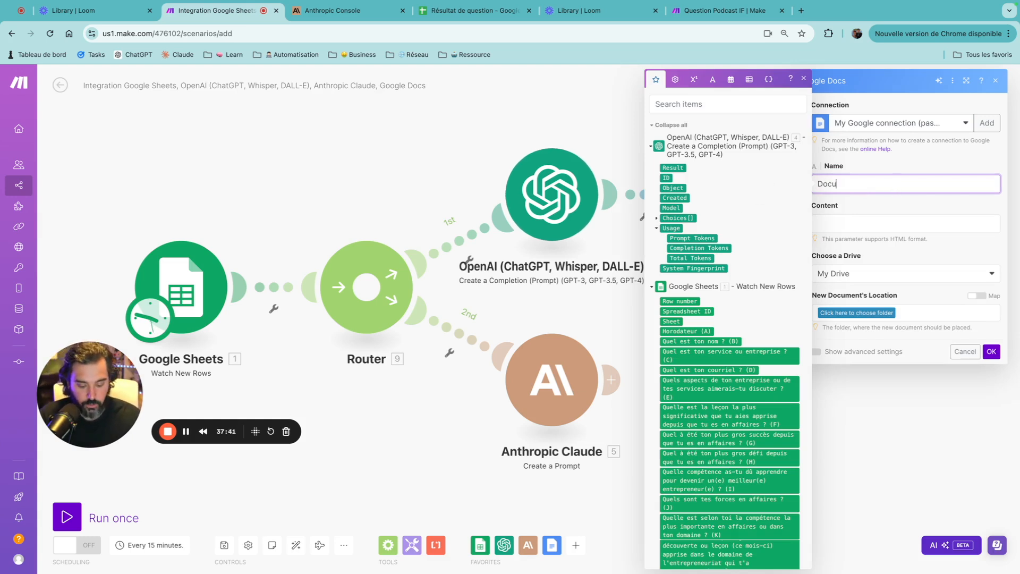
text(ment par chat GPT)
click(897, 223)
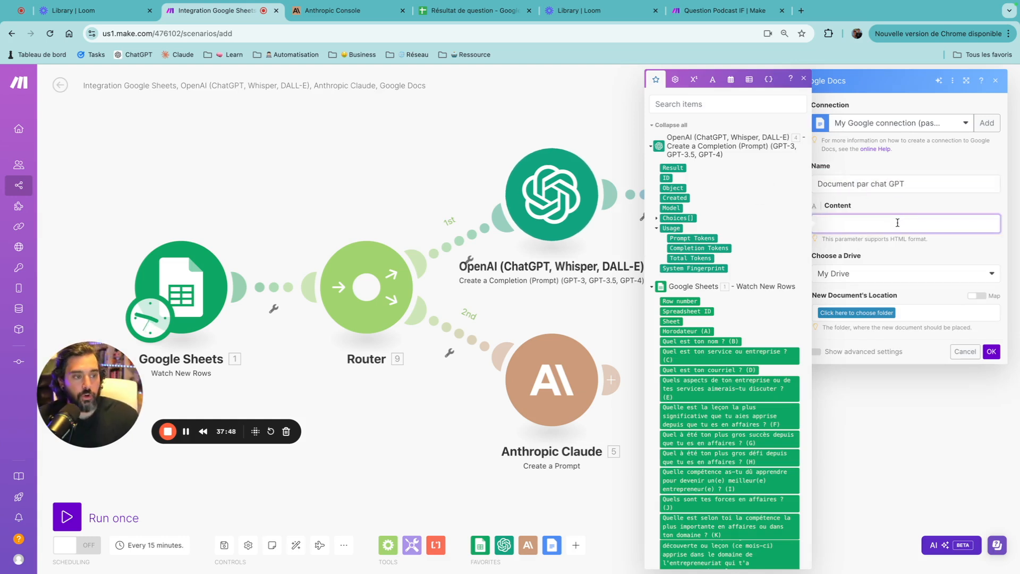
click(673, 167)
Set the new document's location to Instinct Fondateur / Question invité IF and save the Google Docs module
click(869, 313)
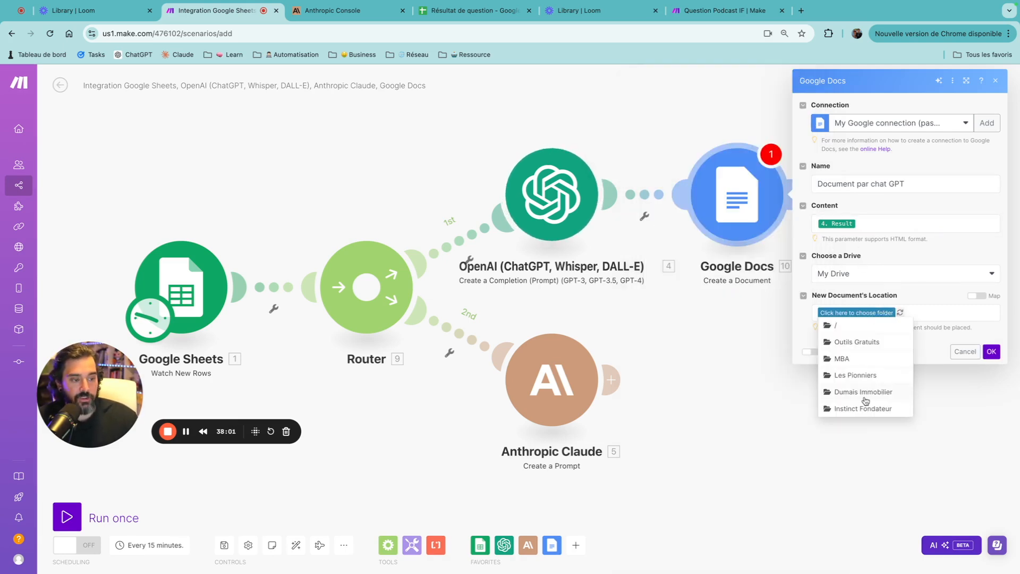
click(863, 410)
click(909, 316)
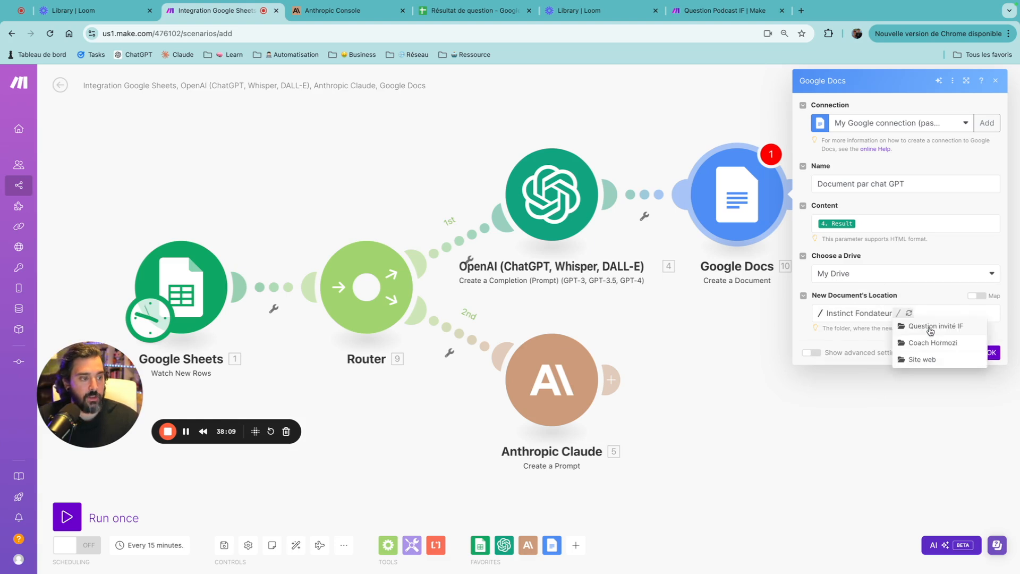
click(929, 327)
click(990, 353)
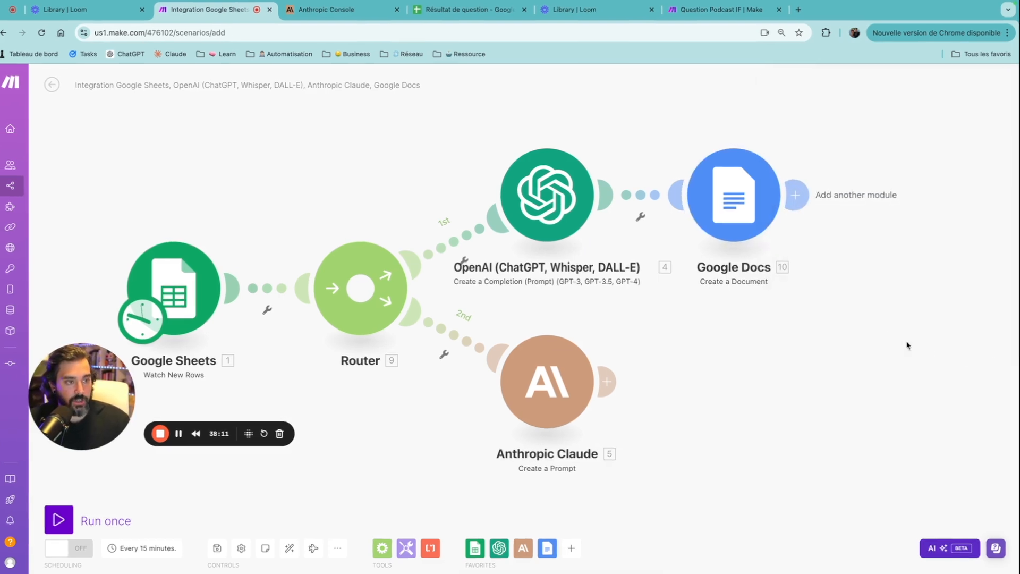
Clone the Google Docs module and attach the copy after the Anthropic Claude module
right_click(735, 193)
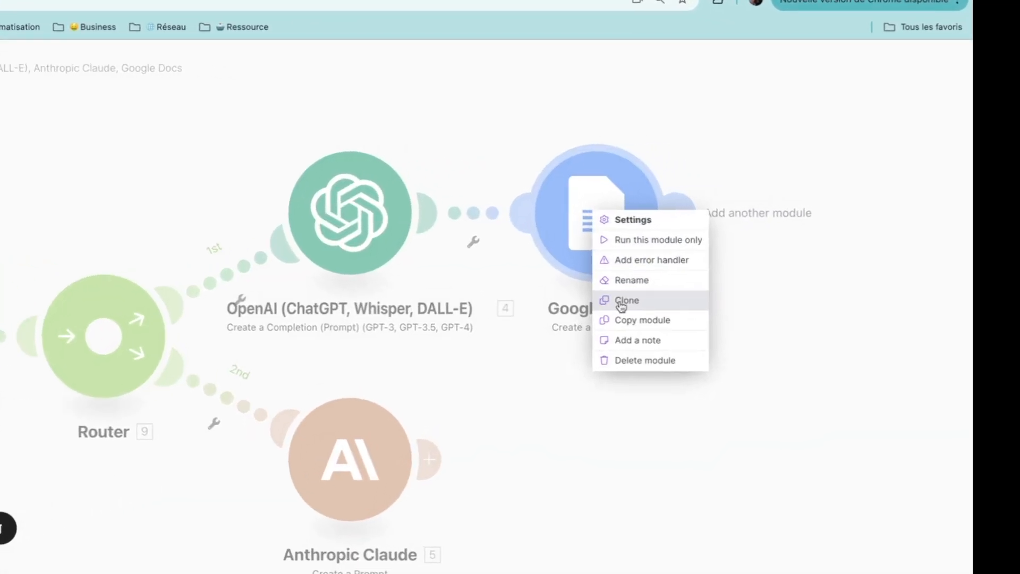
click(622, 301)
click(616, 461)
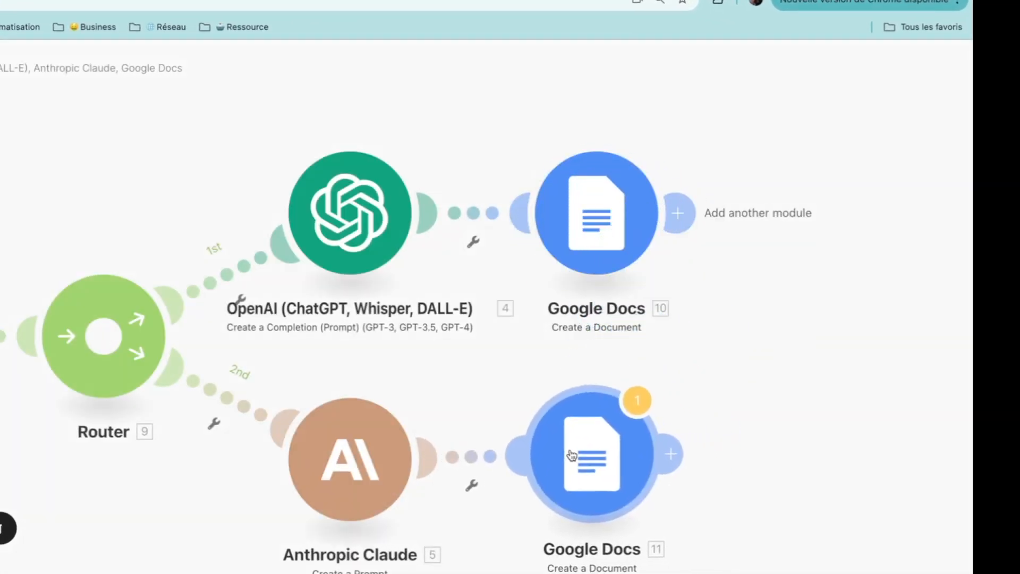
In the cloned Google Docs module, name the document "Document par claude" and replace its content with Claude's Text Response
click(613, 454)
click(838, 393)
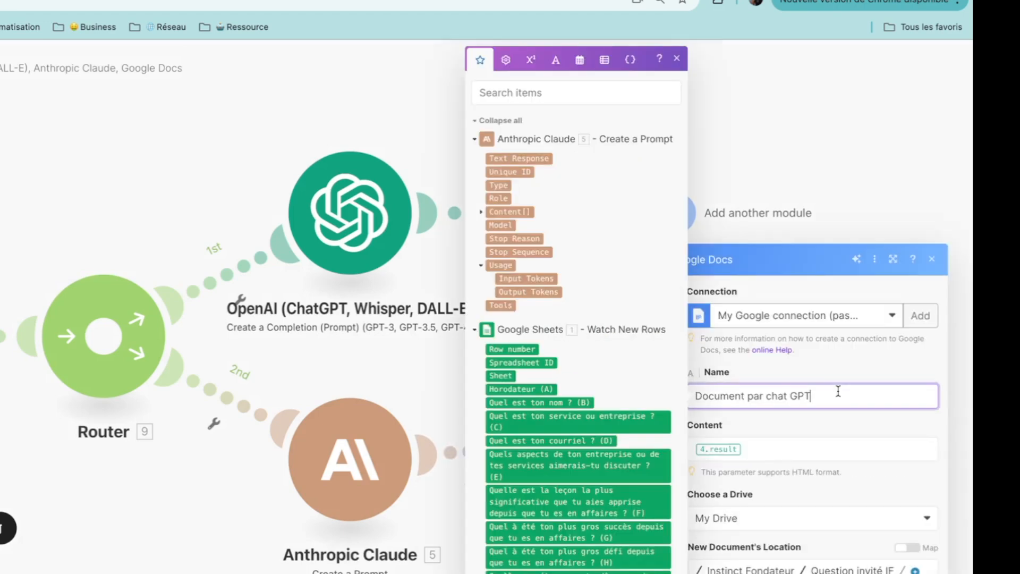
key(BackSpace)
key(BackSpace)
key(BackSpace)
text(laude)
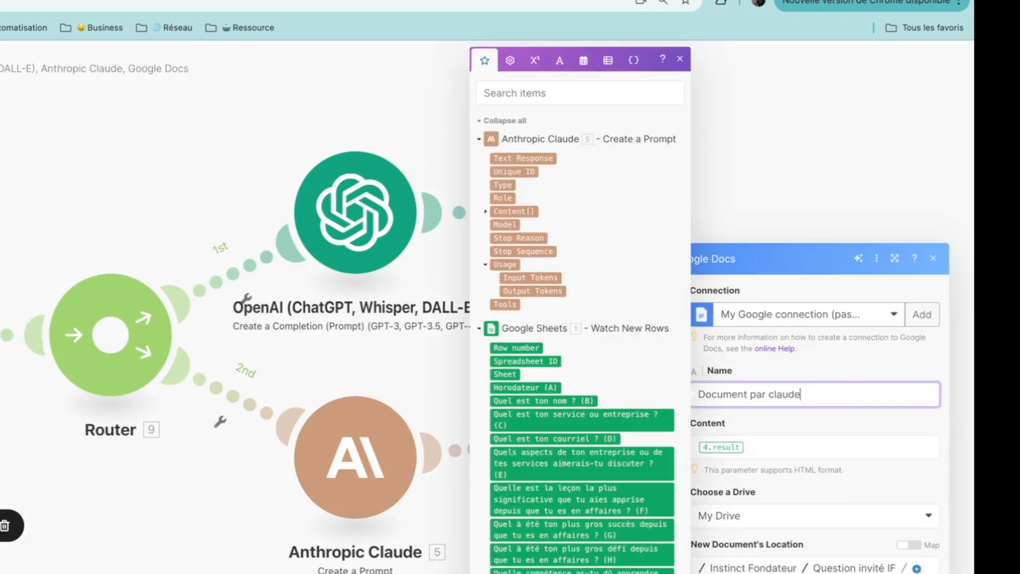
click(757, 448)
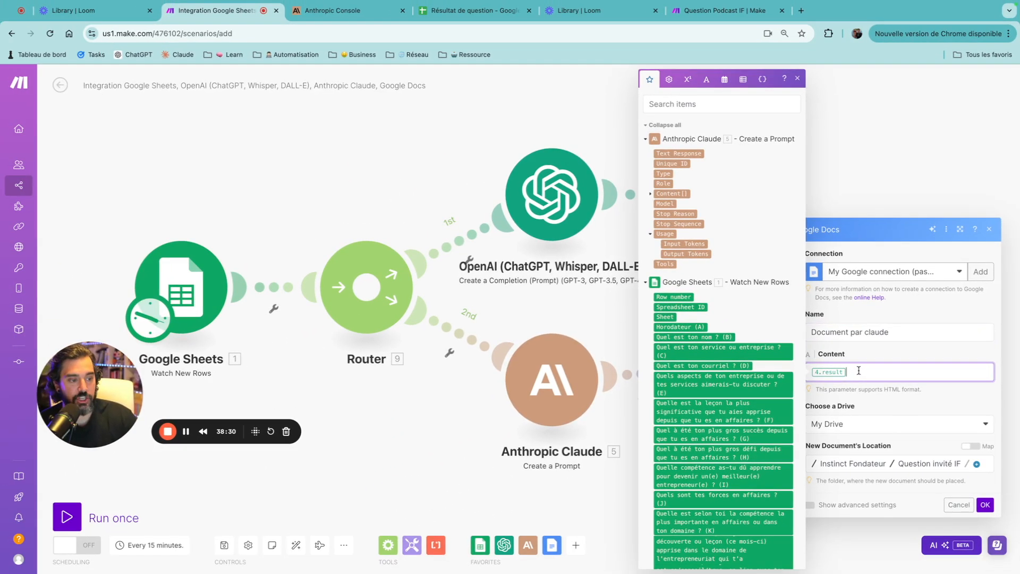
key(BackSpace)
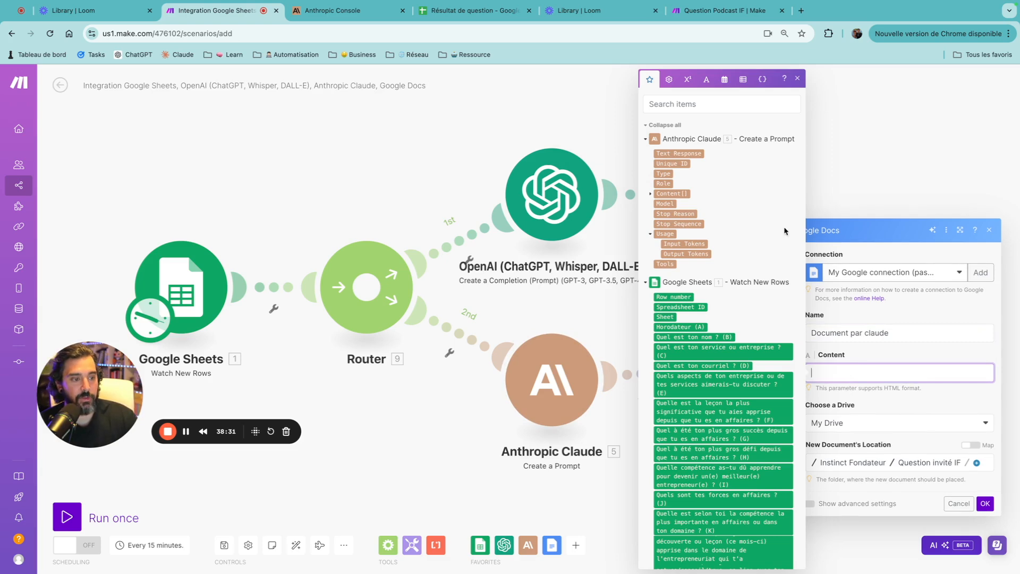
click(662, 154)
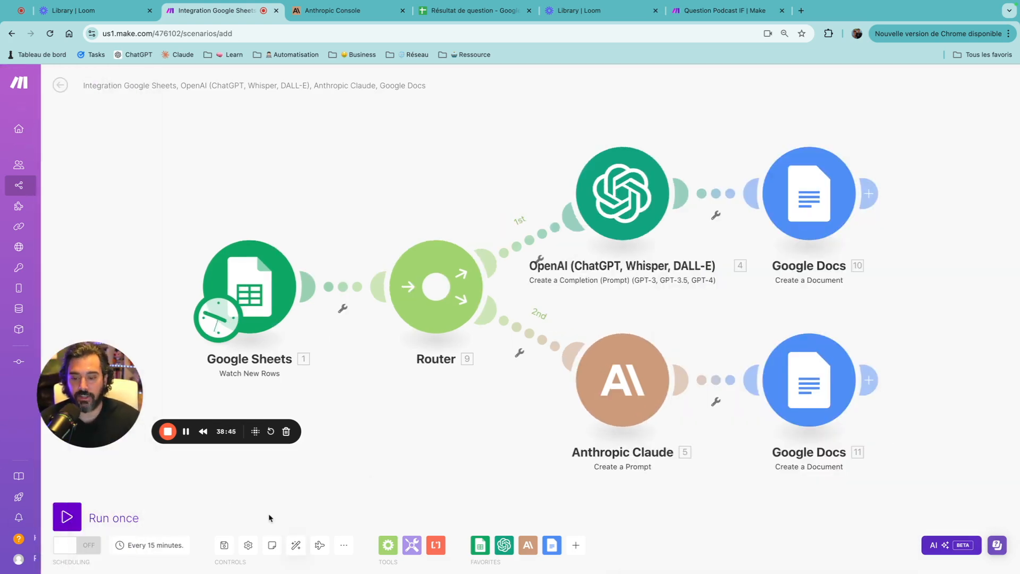
Run the scenario once and review the generated "Document par chat GPT" from the Question invité IF folder in Google Drive
click(67, 516)
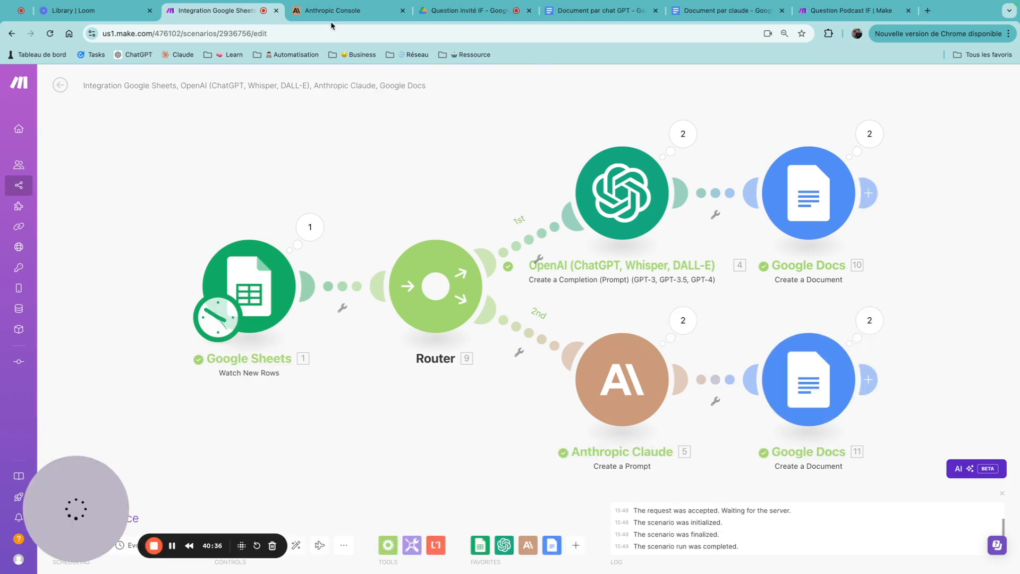
click(457, 16)
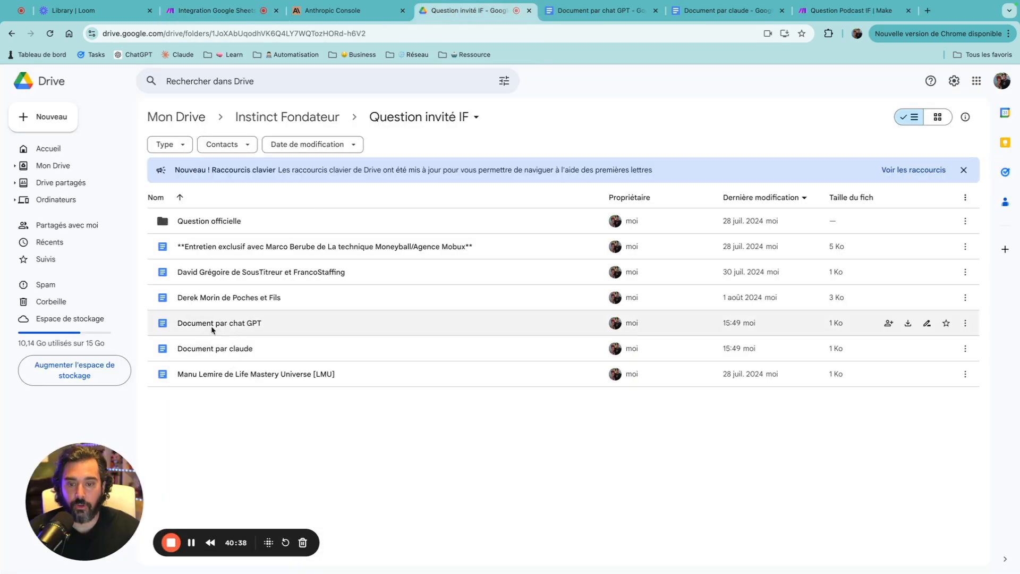
double_click(178, 323)
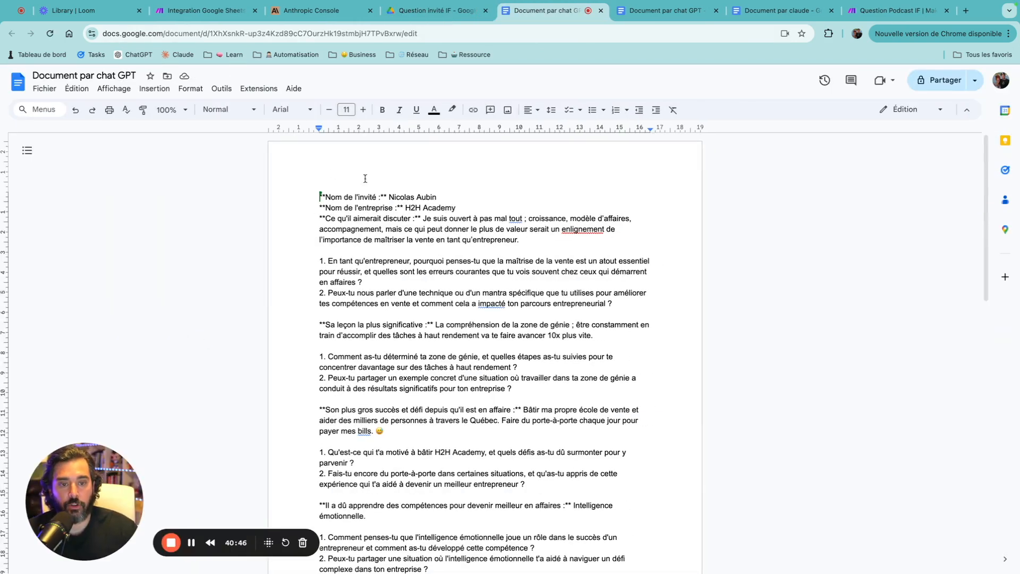
scroll(393, 260, down, 15)
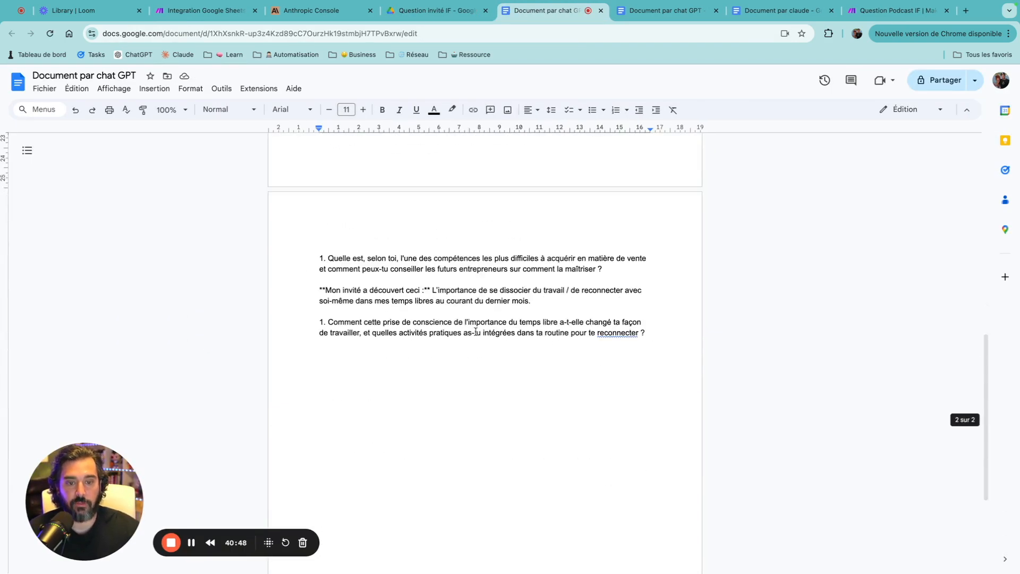
Return to the Drive folder, open "Document par claude" and review its generated interview questions
click(425, 12)
double_click(279, 345)
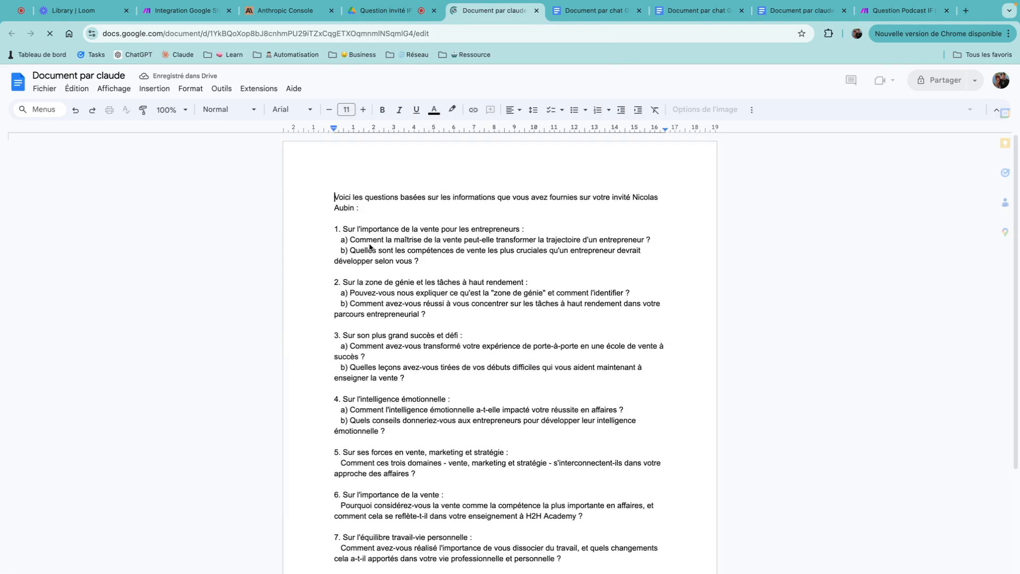
scroll(374, 263, down, 3)
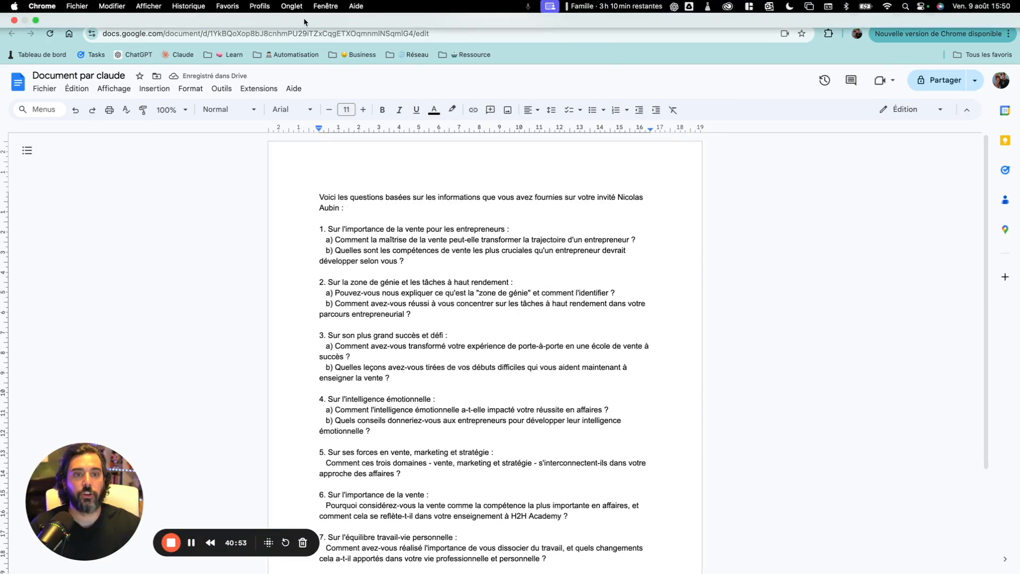
click(287, 6)
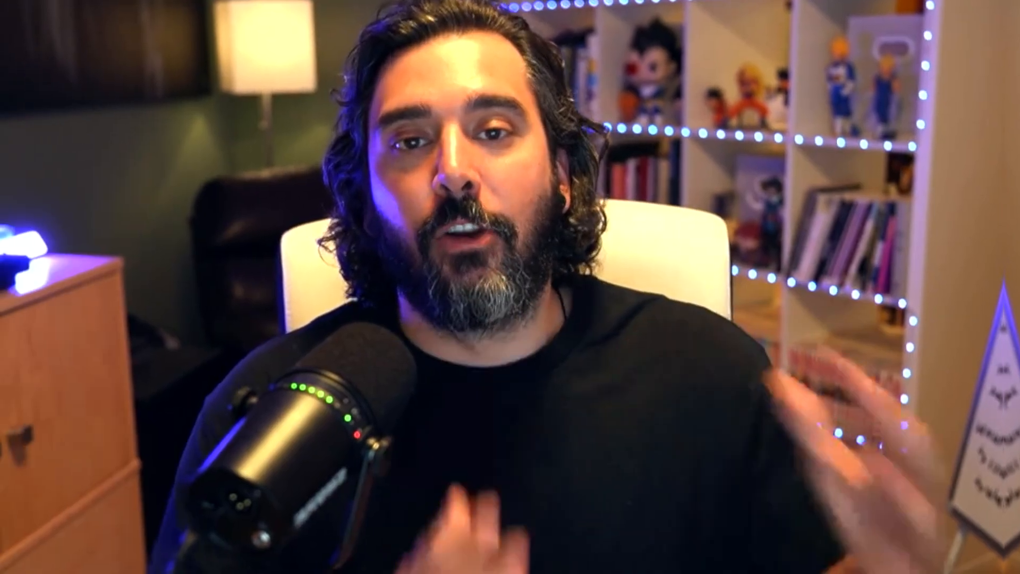